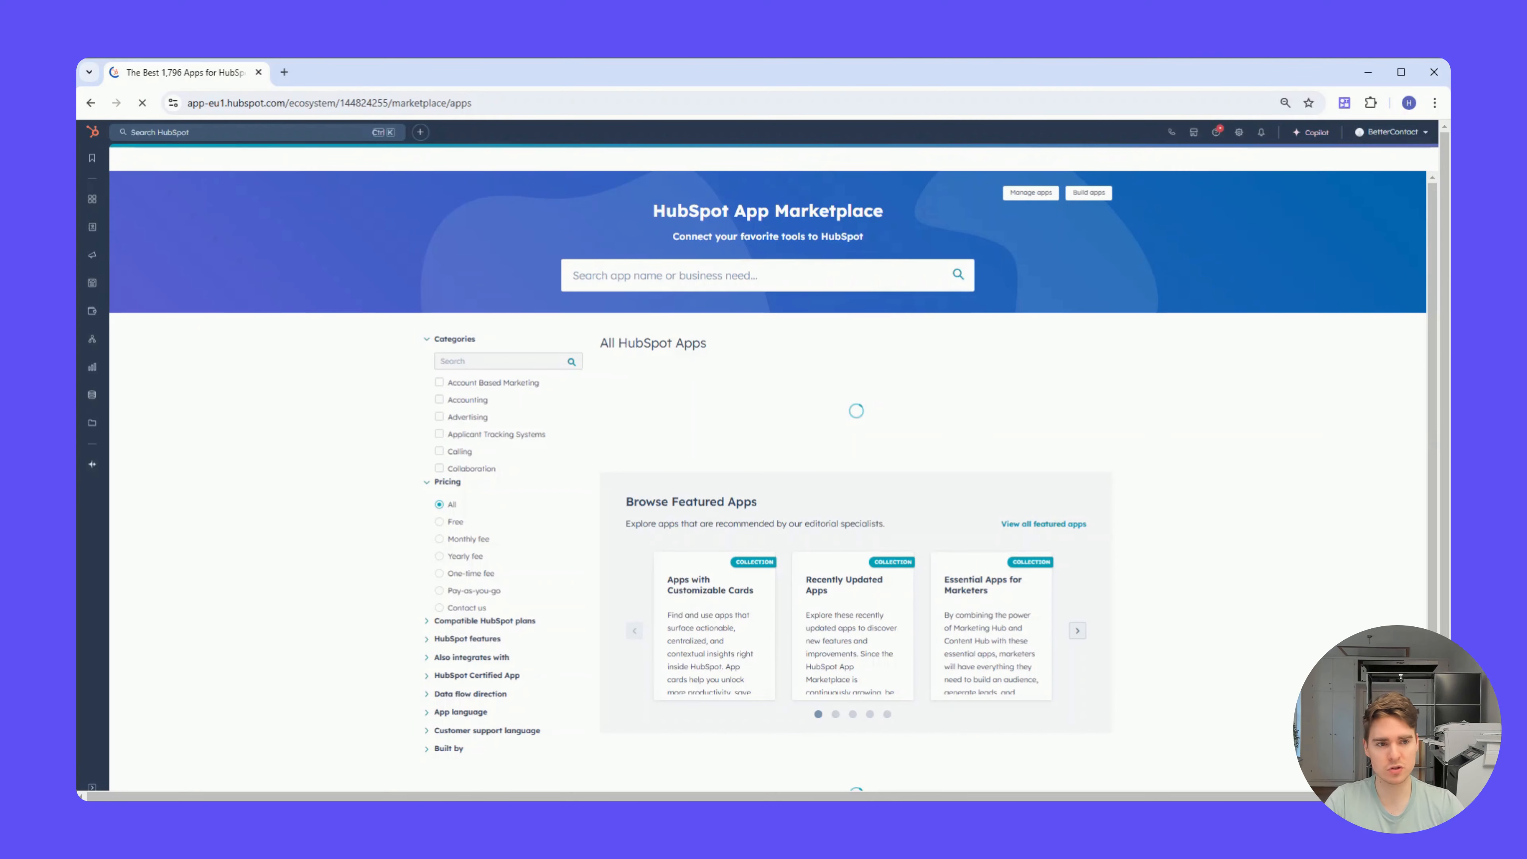
# Step: Search the HubSpot App Marketplace for "betterc" and open the BetterContact app listing
pyautogui.click(690, 274)
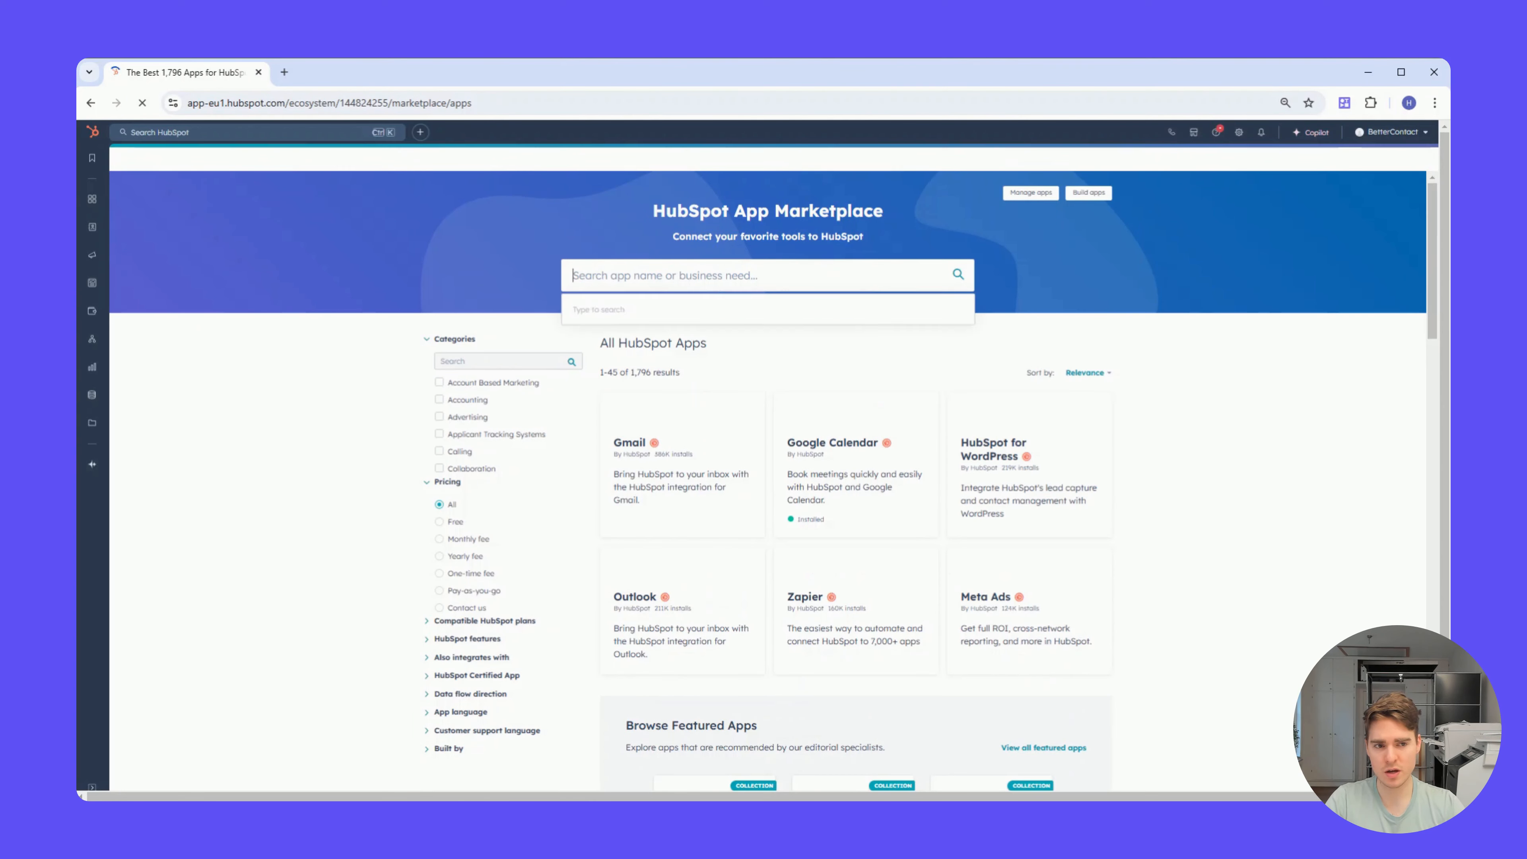
pyautogui.write('betterc')
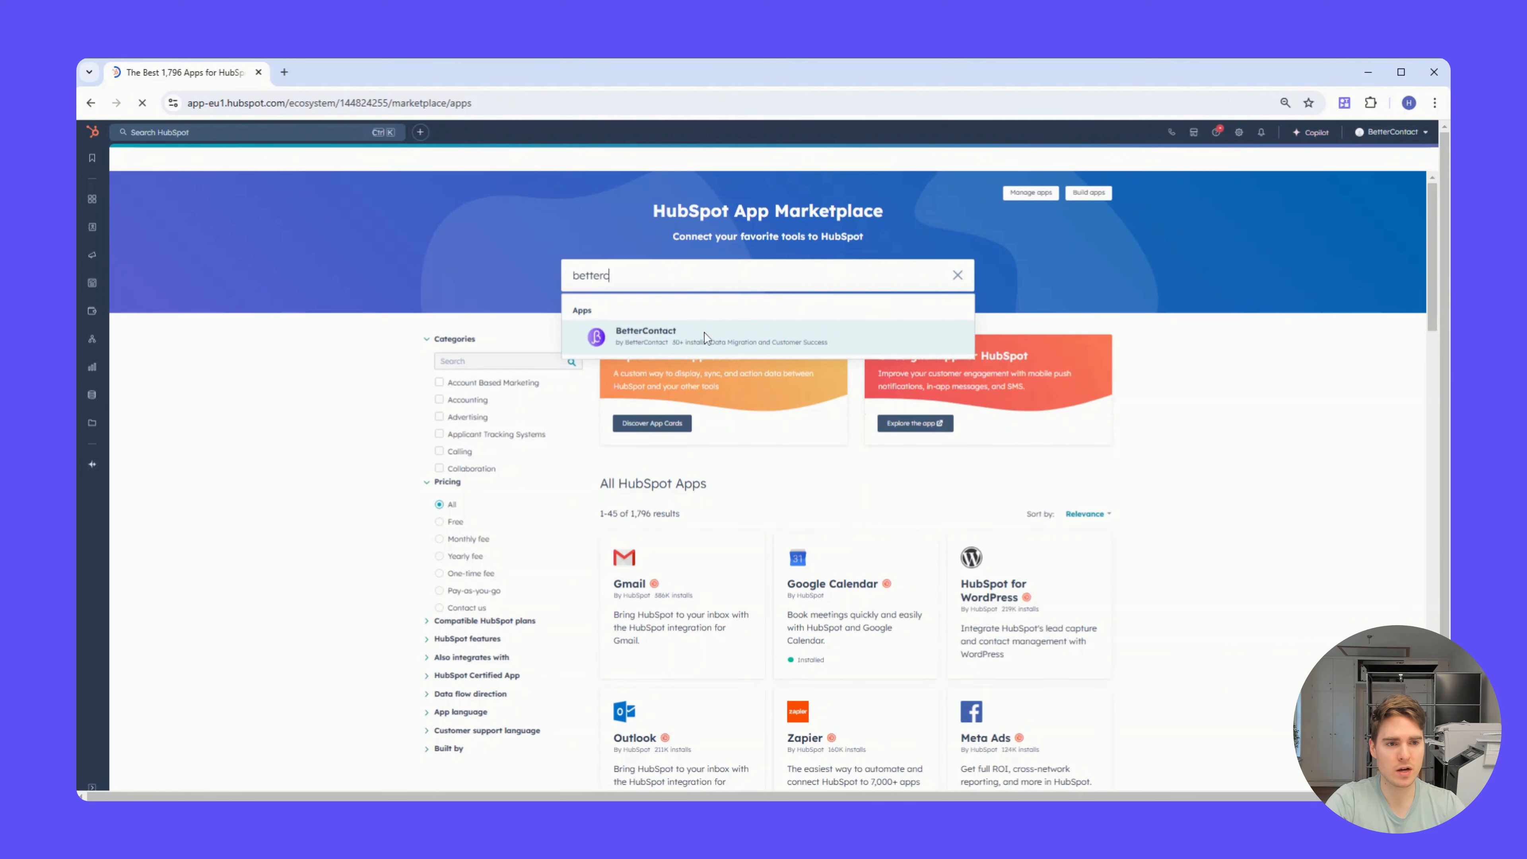
pyautogui.click(705, 338)
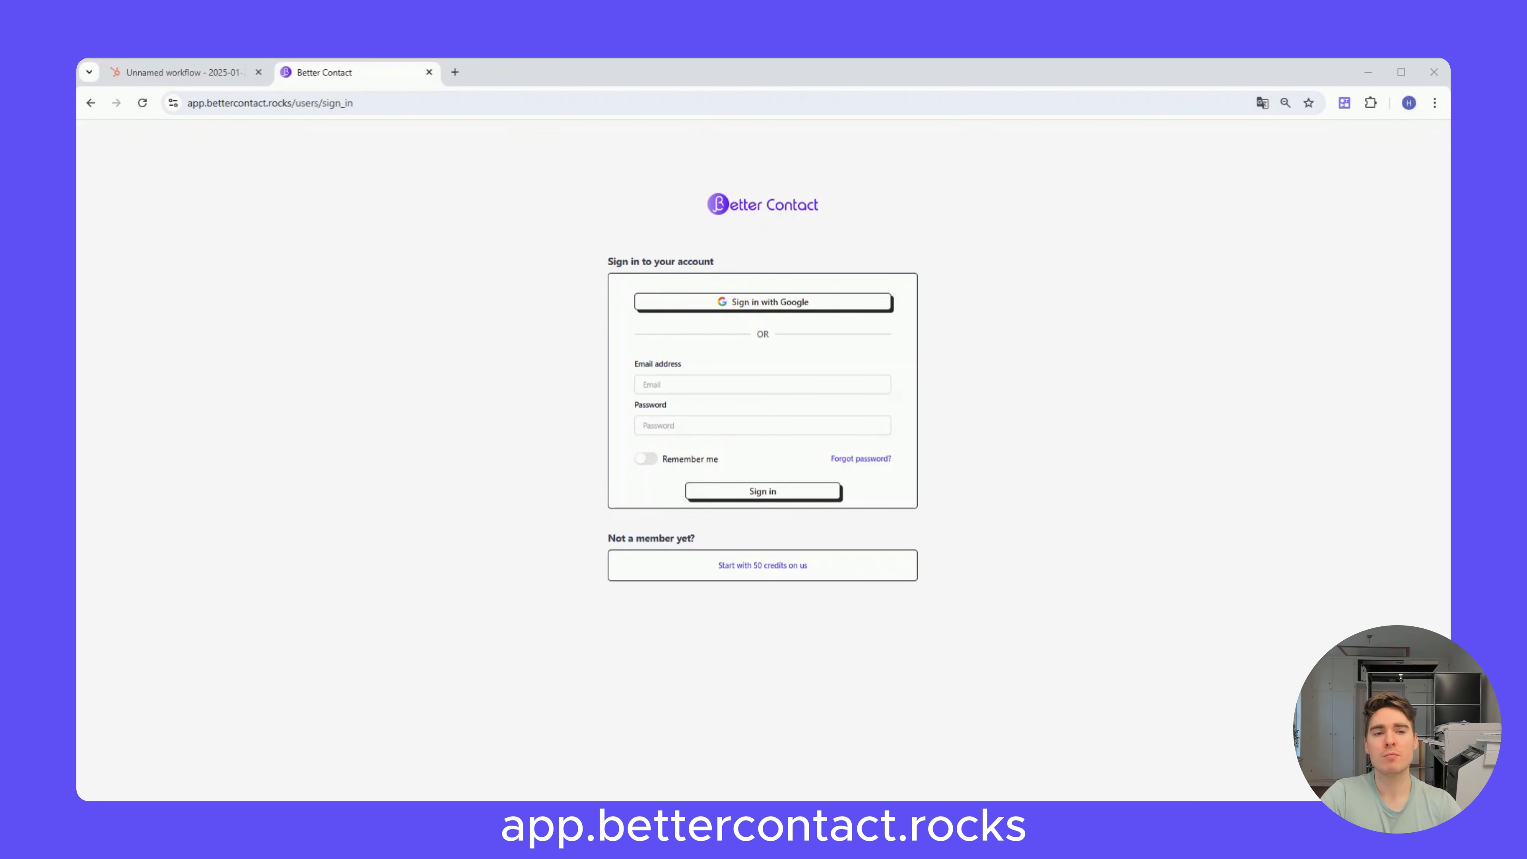
# Step: Switch to the BetterContact web app, sign in to the account and open the API usage page
pyautogui.click(753, 568)
pyautogui.click(773, 492)
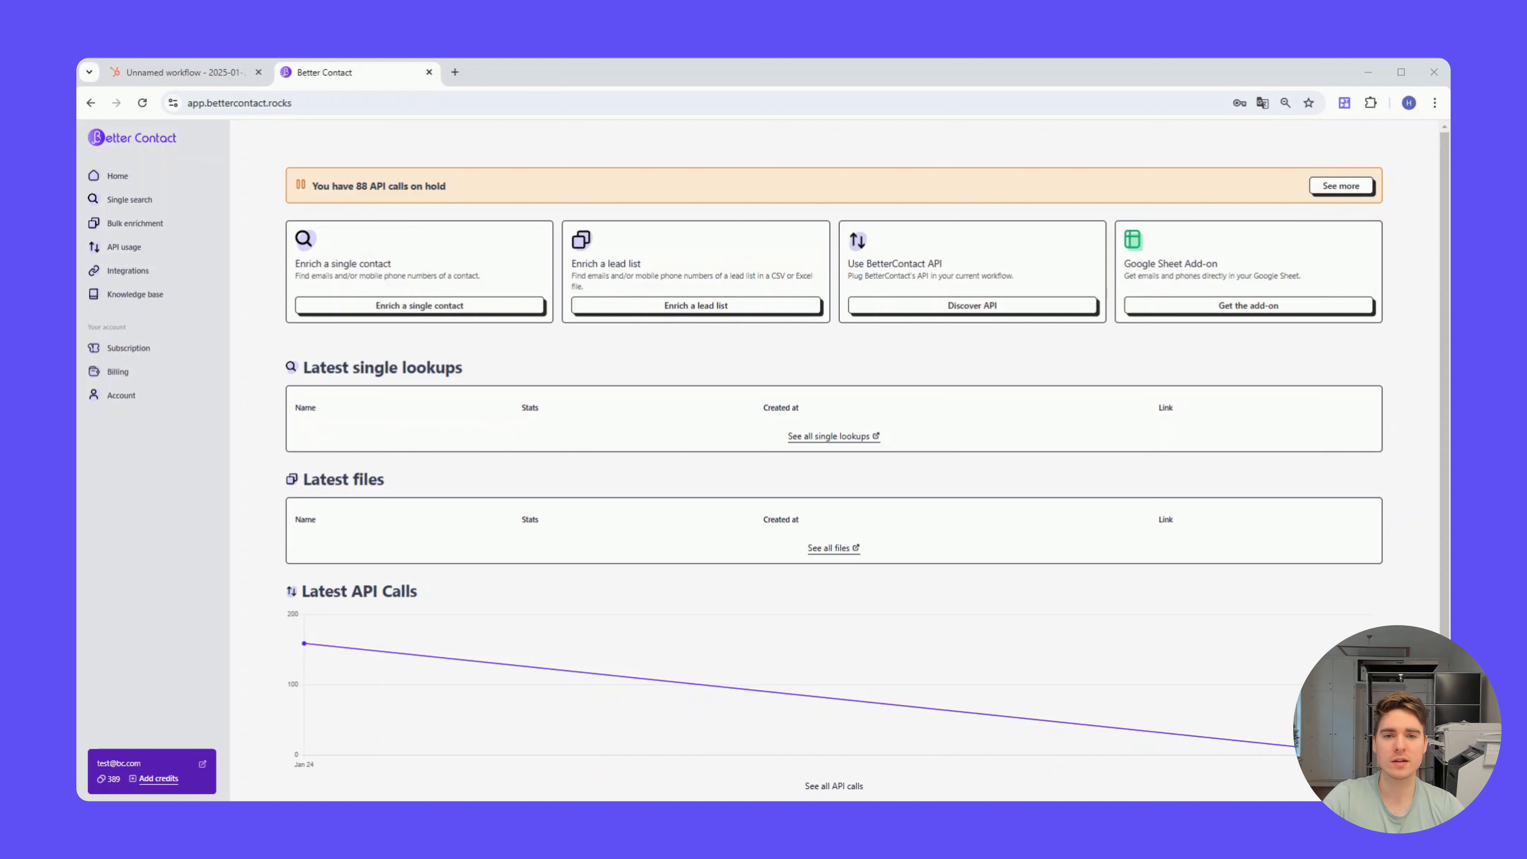
pyautogui.click(124, 248)
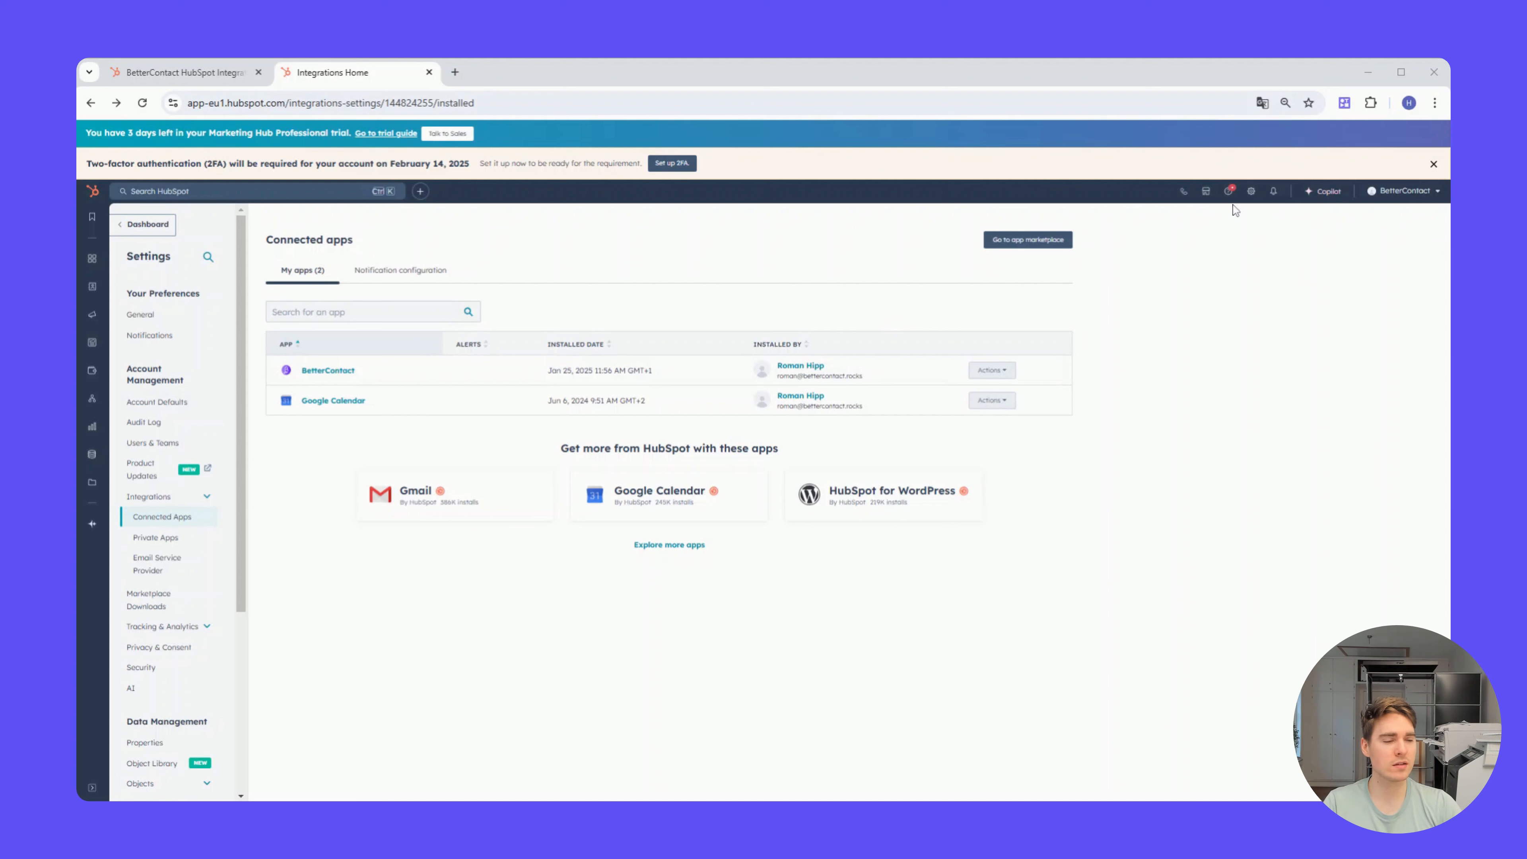
# Step: Open the general settings of the BetterContact integration from HubSpot's connected apps
pyautogui.click(1209, 192)
pyautogui.click(1207, 194)
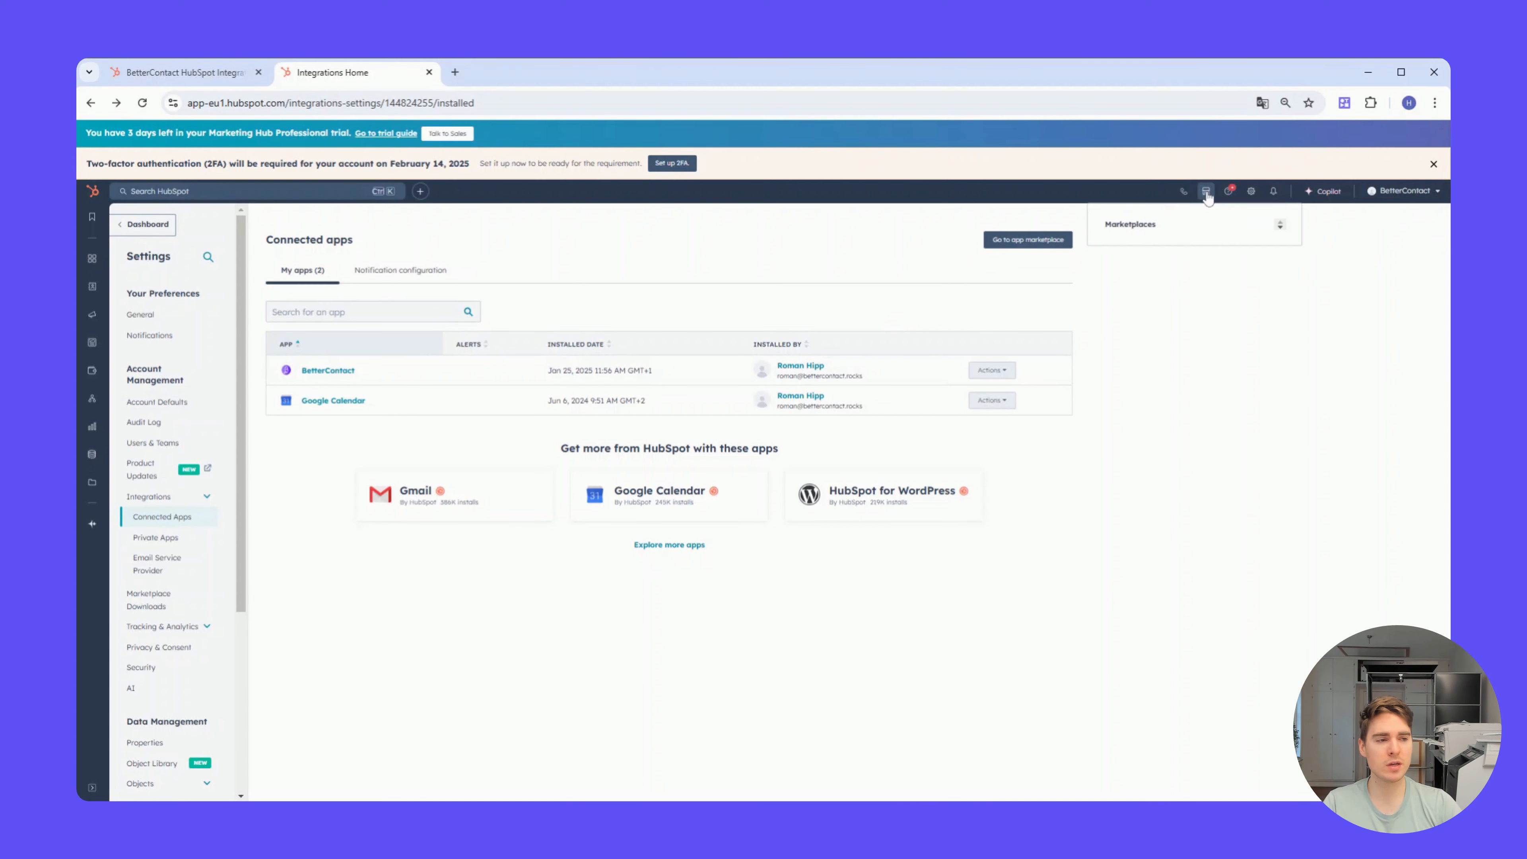
pyautogui.click(1207, 196)
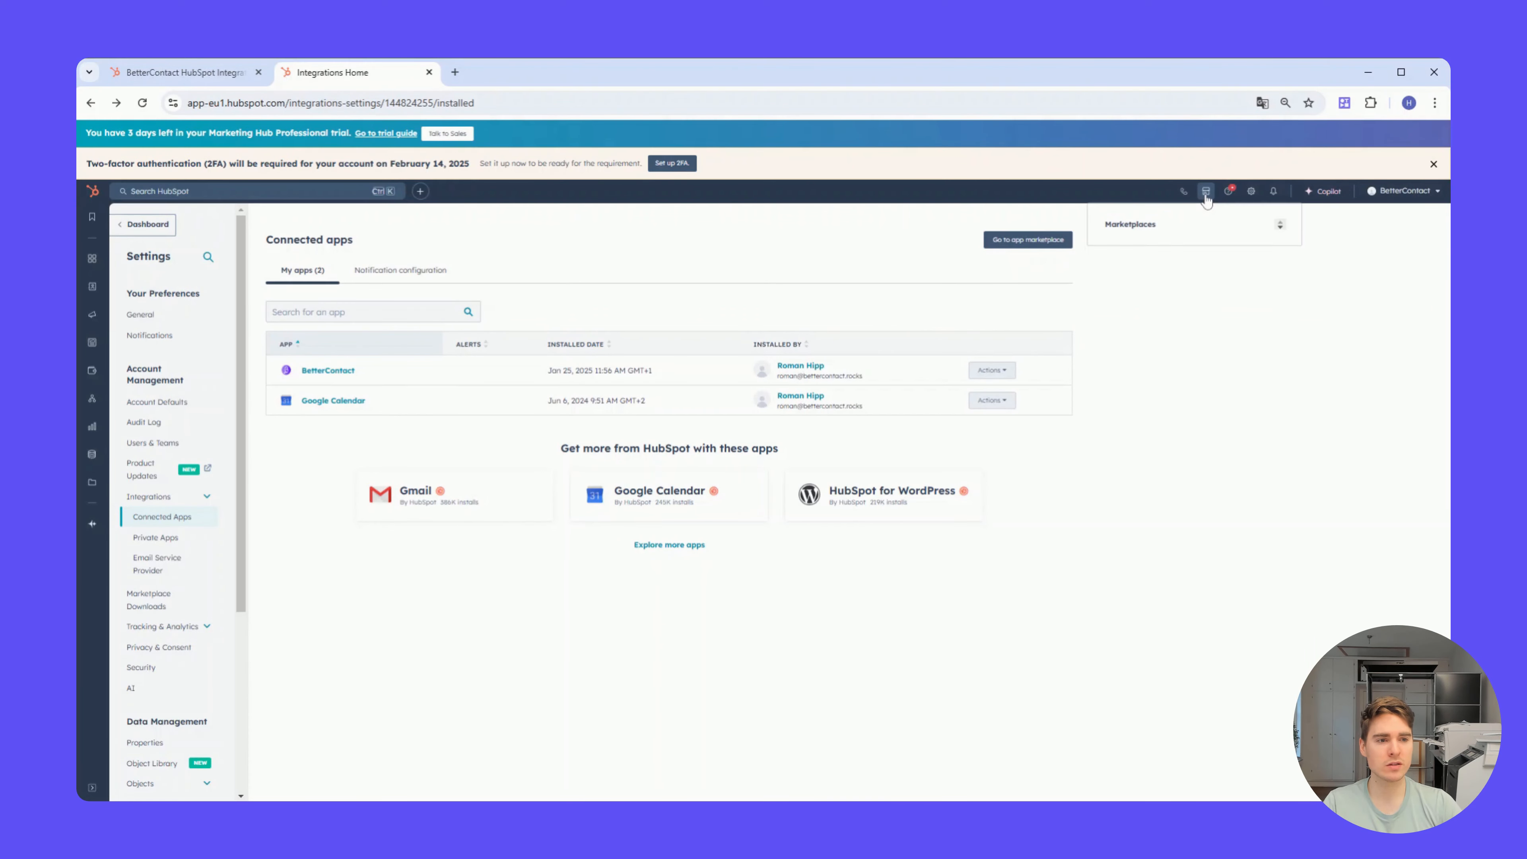
pyautogui.click(887, 304)
pyautogui.click(990, 370)
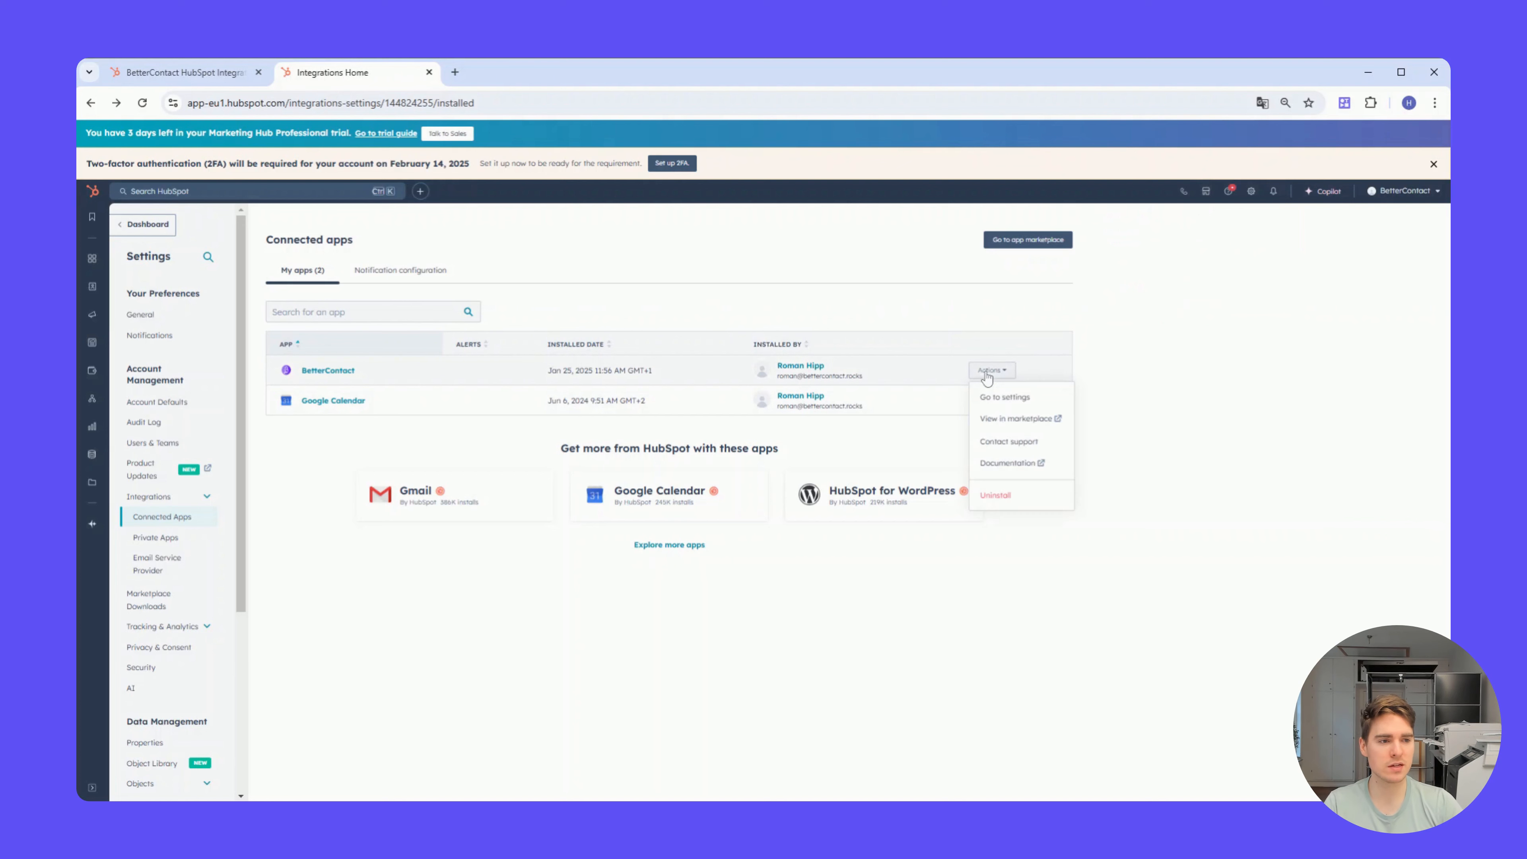
pyautogui.click(1008, 397)
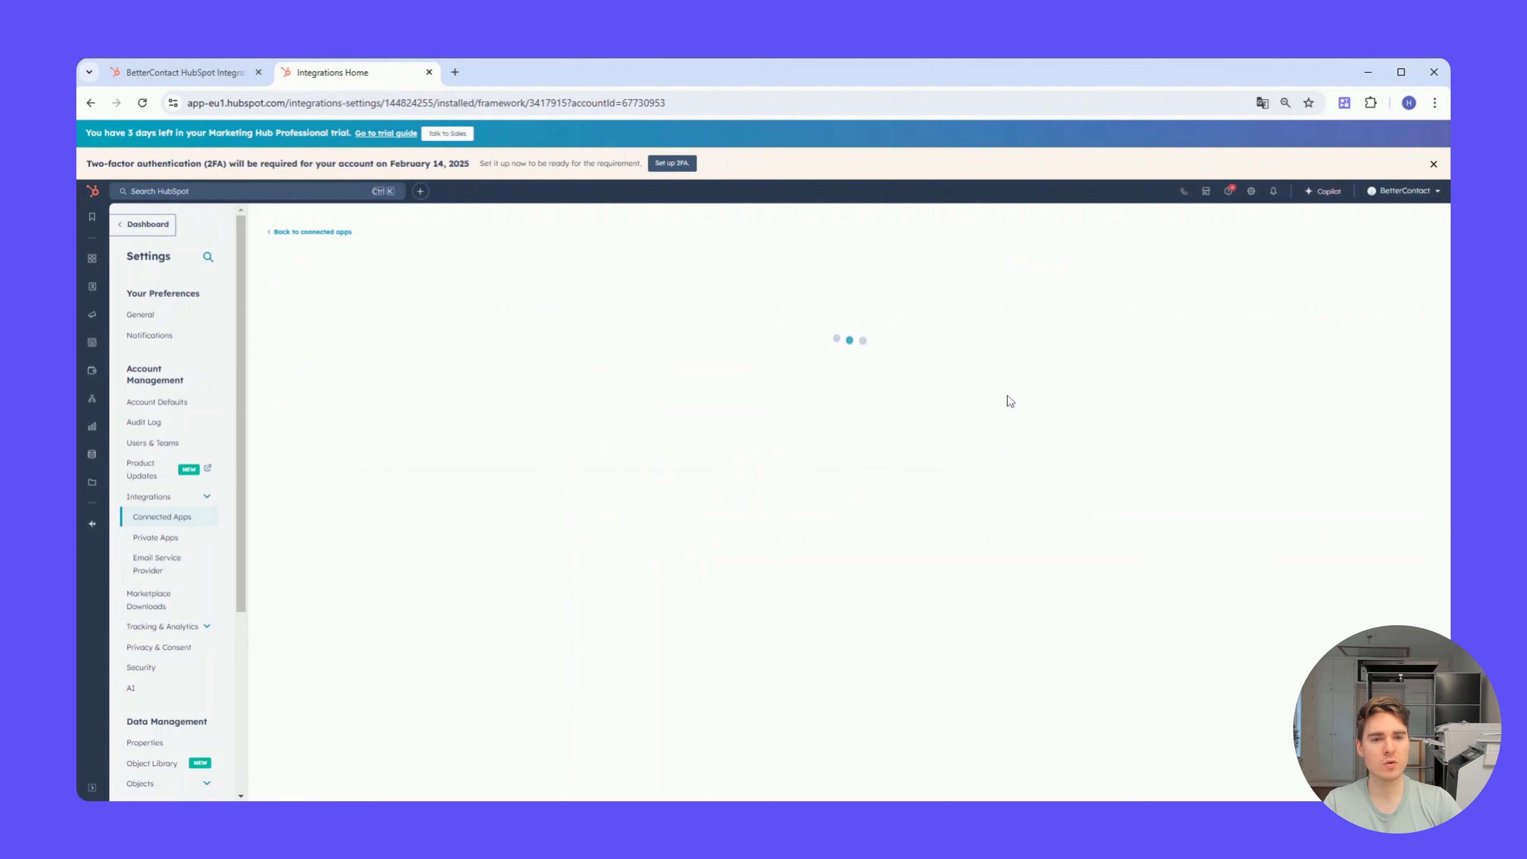
pyautogui.click(1404, 456)
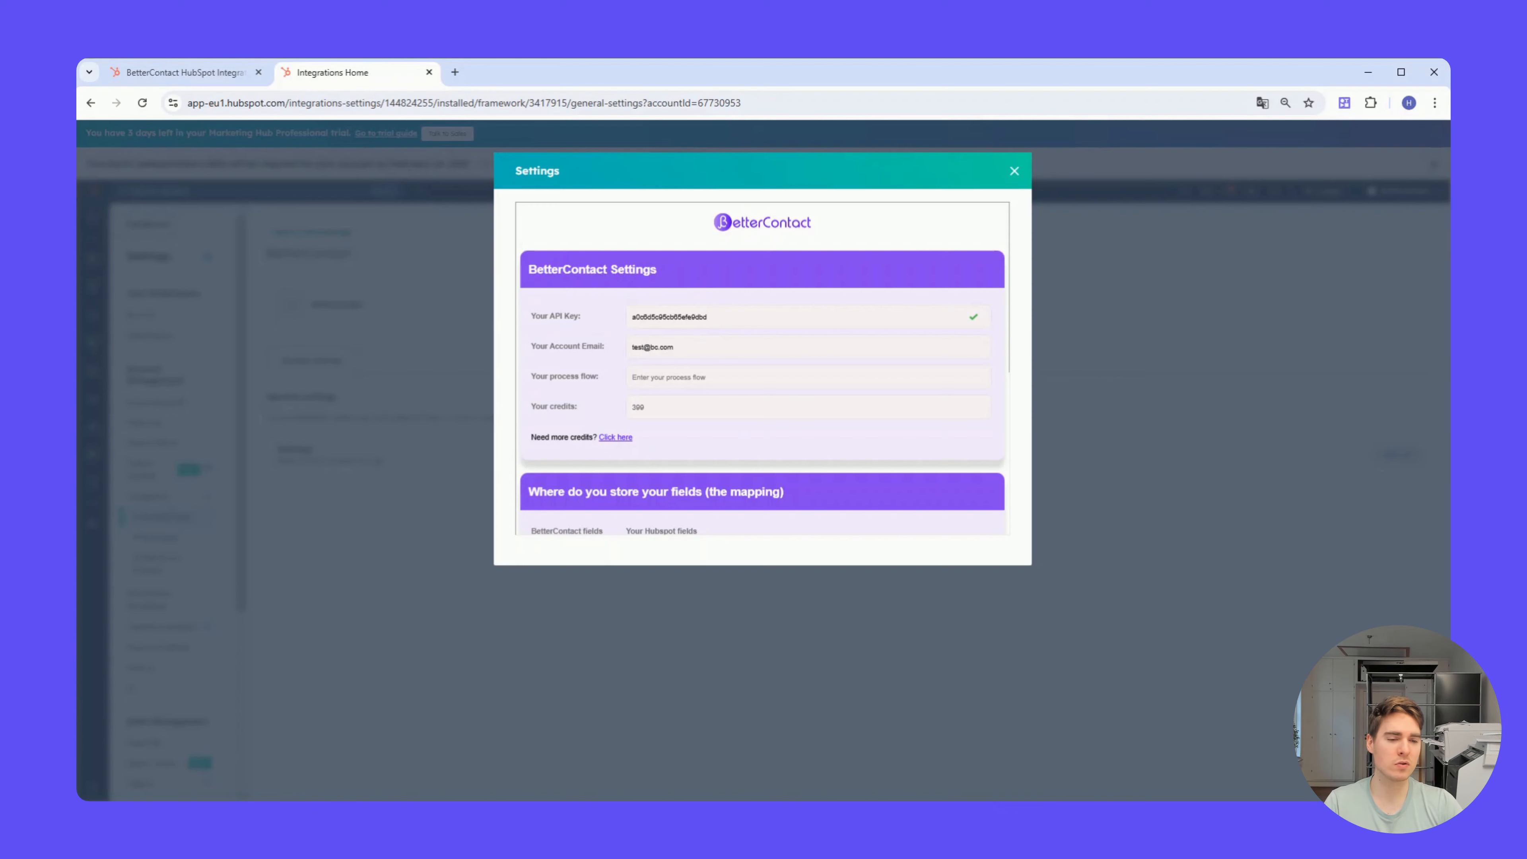
# Step: Review the LinkedIn URL and phone number field mappings and the enrichment options, and update the BetterContact settings
pyautogui.scroll(-4, 686, 357)
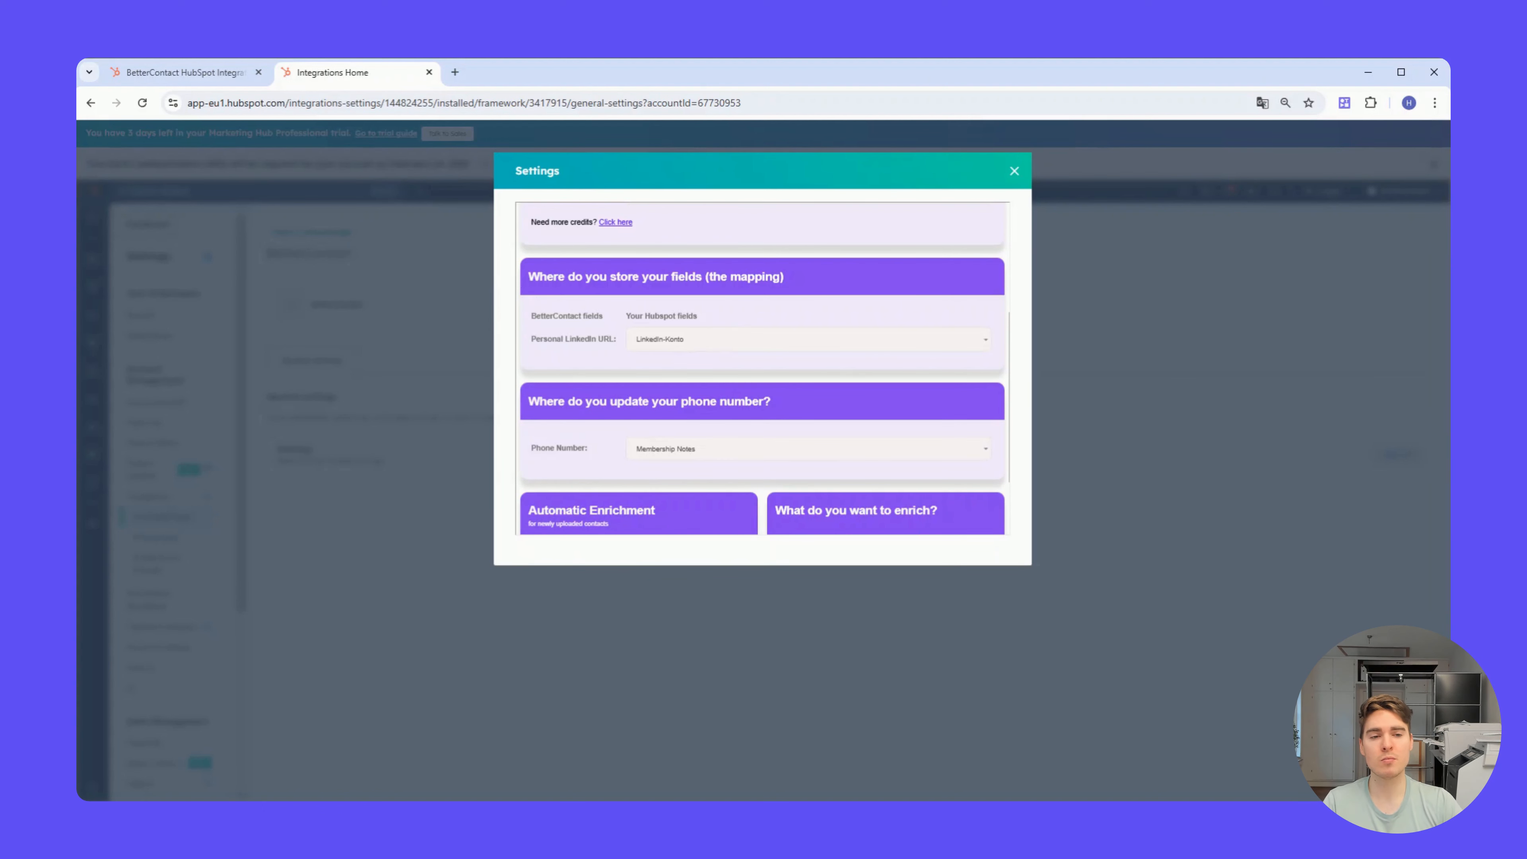
pyautogui.click(706, 344)
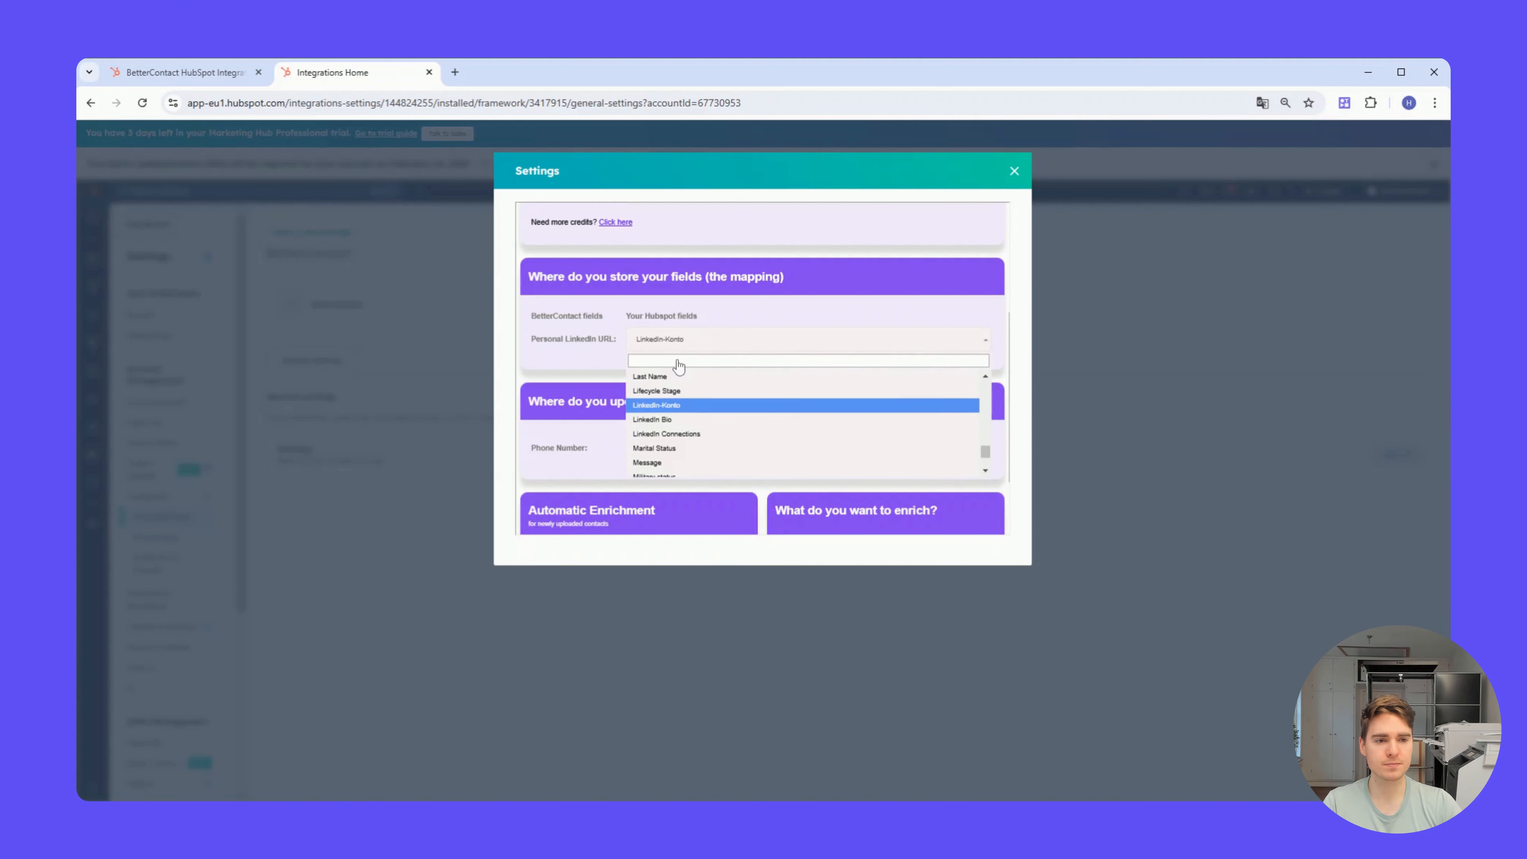
pyautogui.click(683, 337)
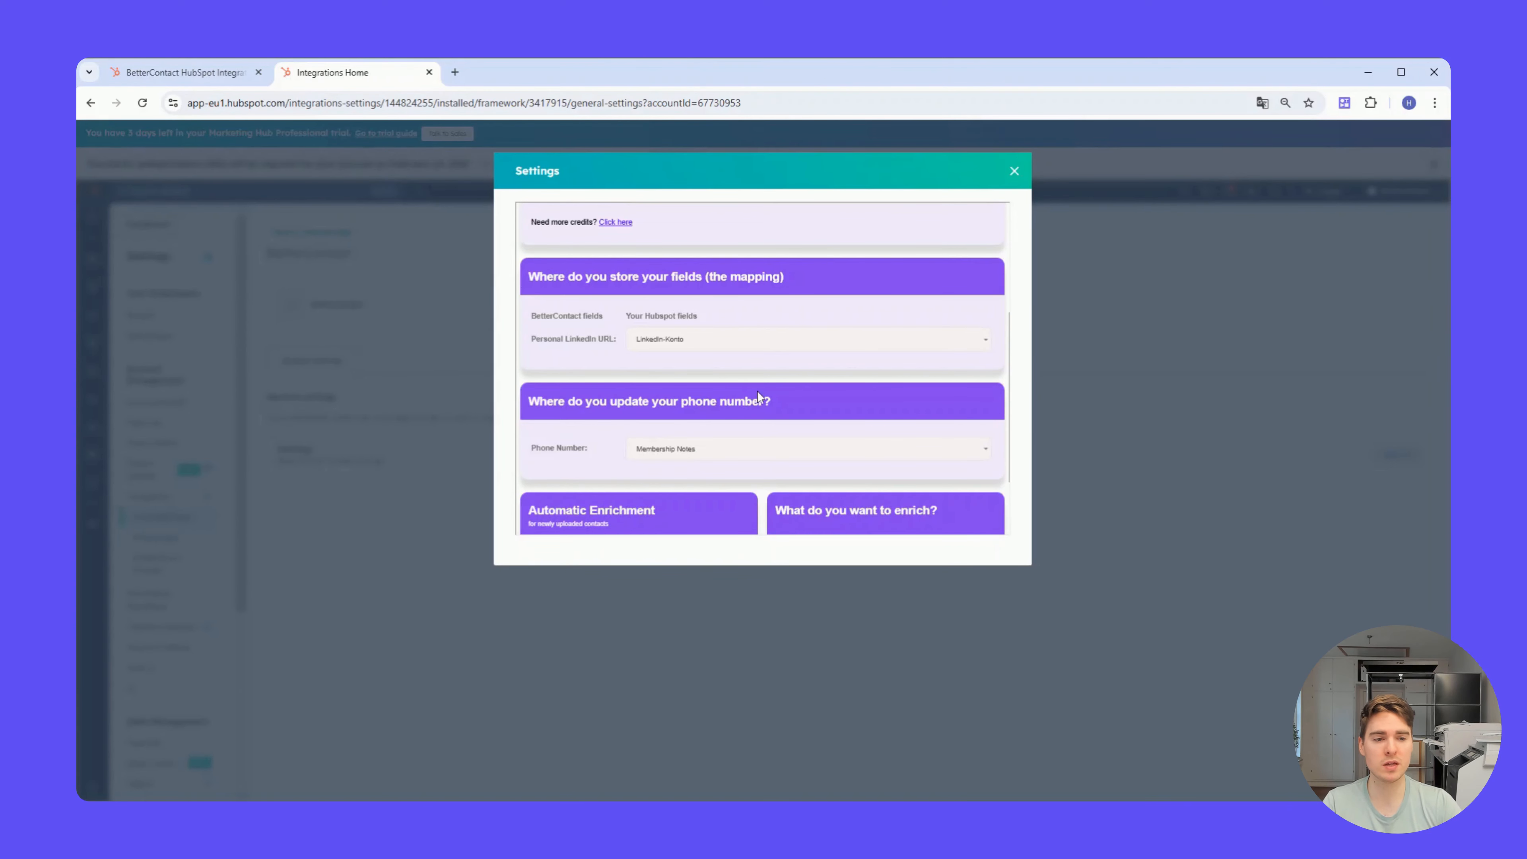
pyautogui.scroll(-1, 757, 390)
pyautogui.click(717, 384)
pyautogui.click(725, 370)
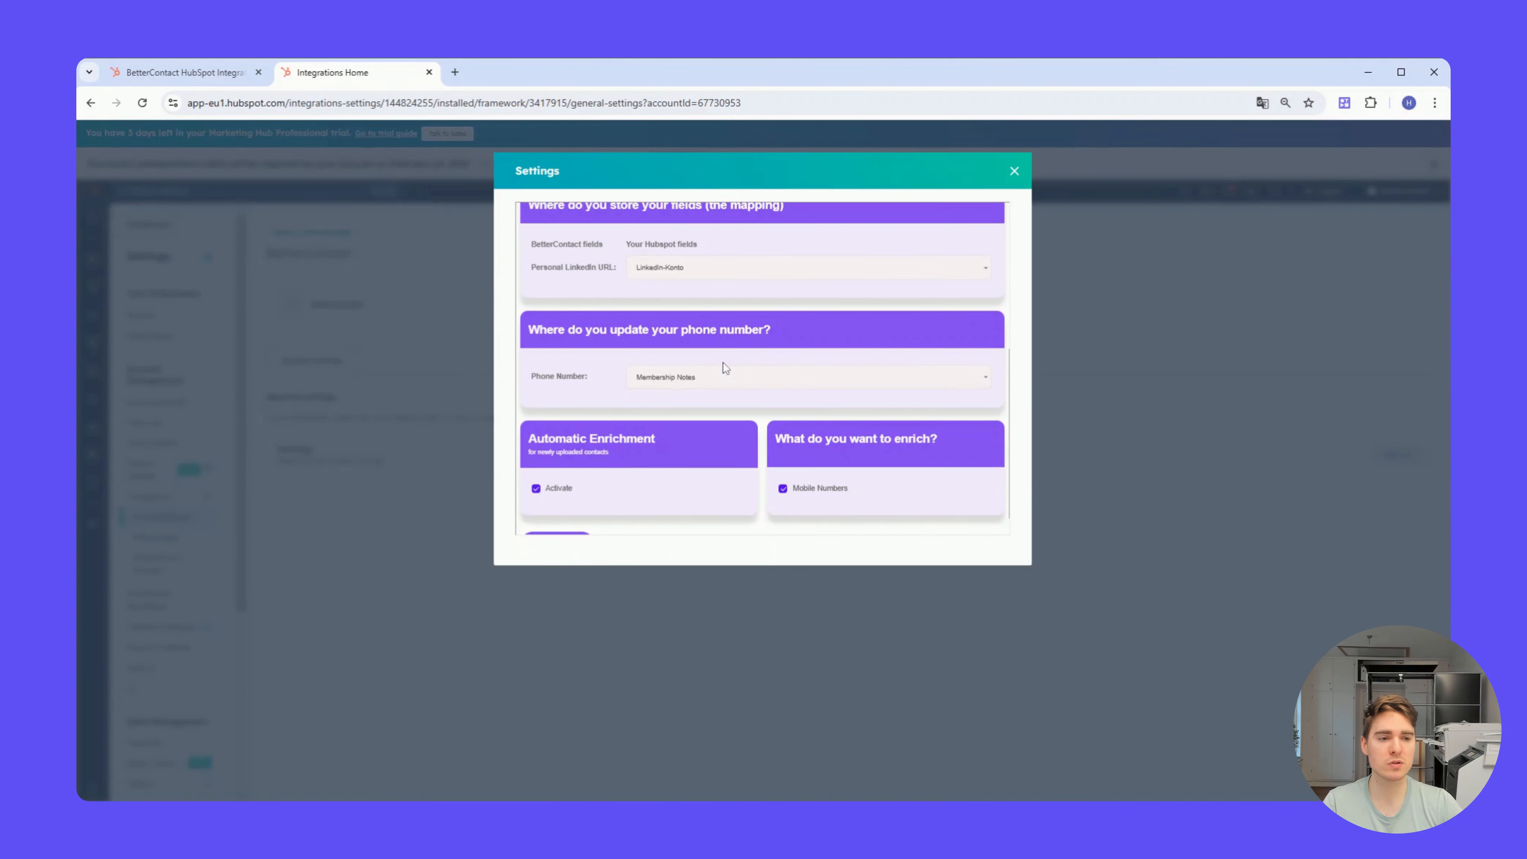
pyautogui.scroll(-1, 726, 369)
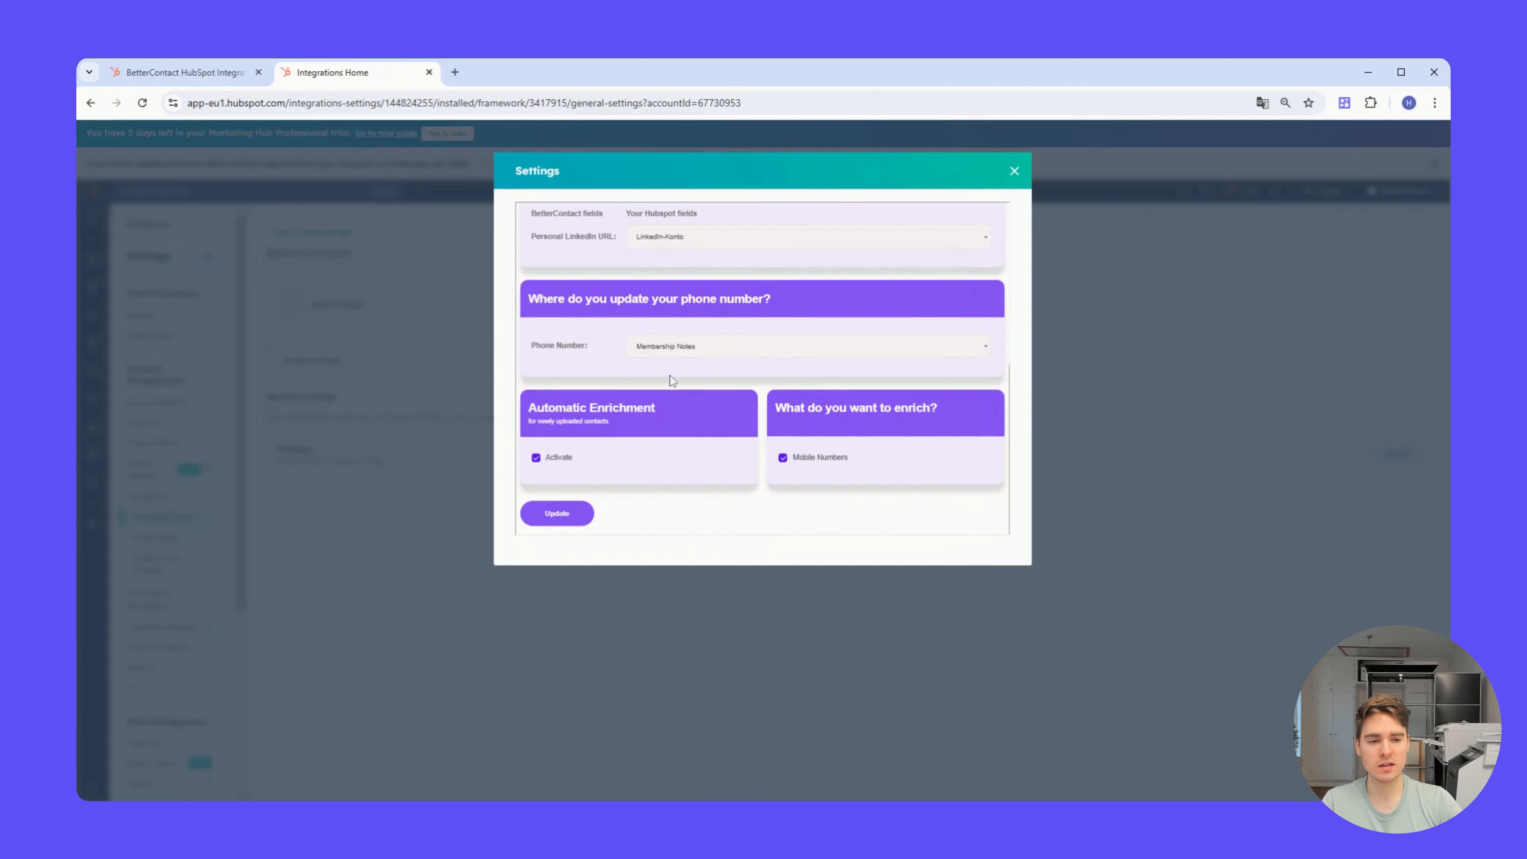
pyautogui.click(564, 515)
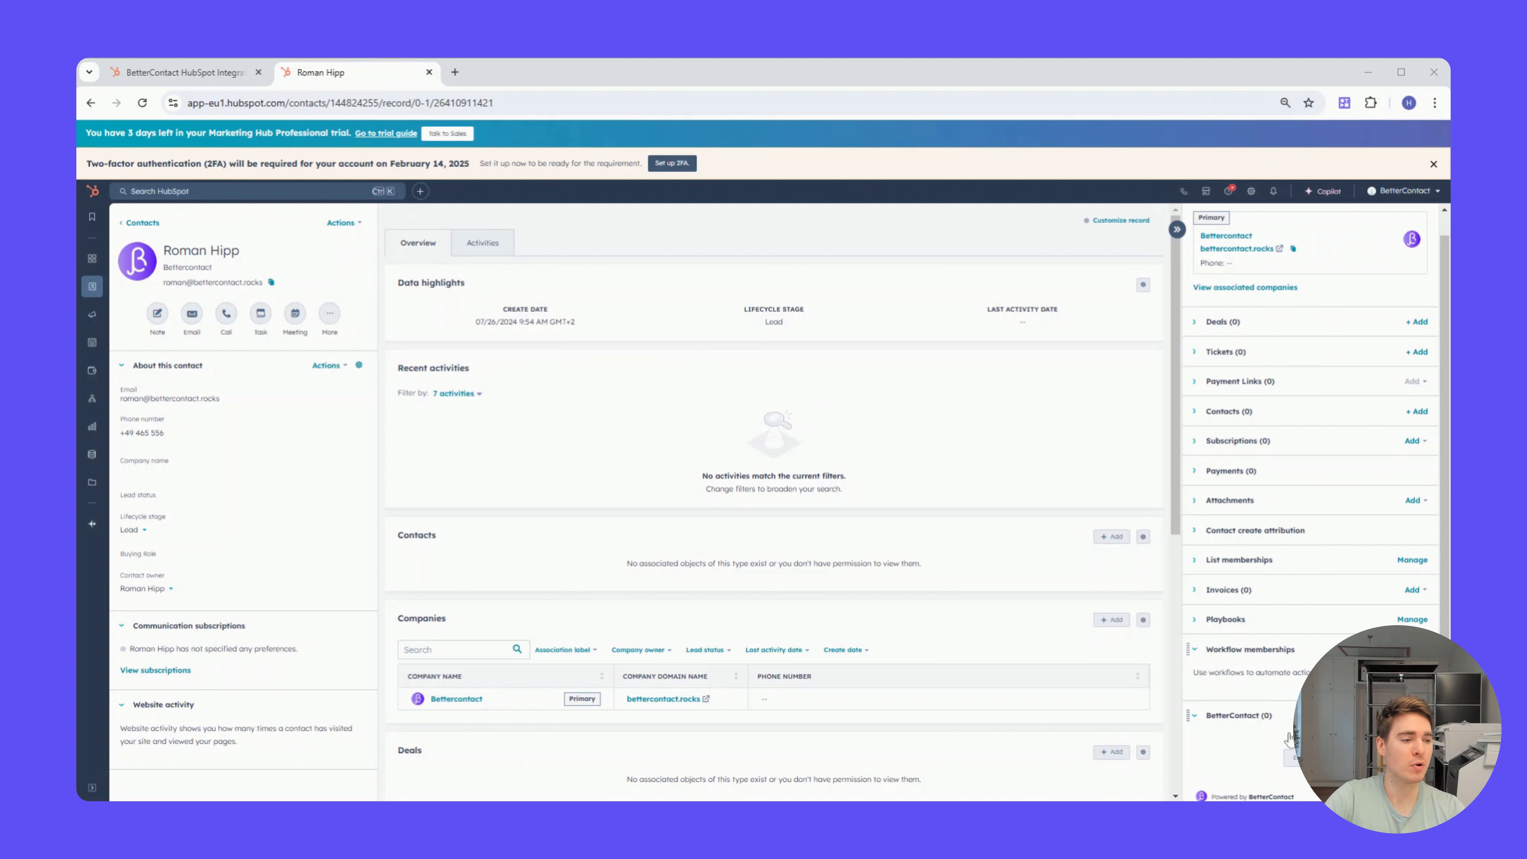
# Step: Enrich the contact's mobile number from the BetterContact card on the contact record and close the enrichment dialog
pyautogui.scroll(-1, 1282, 725)
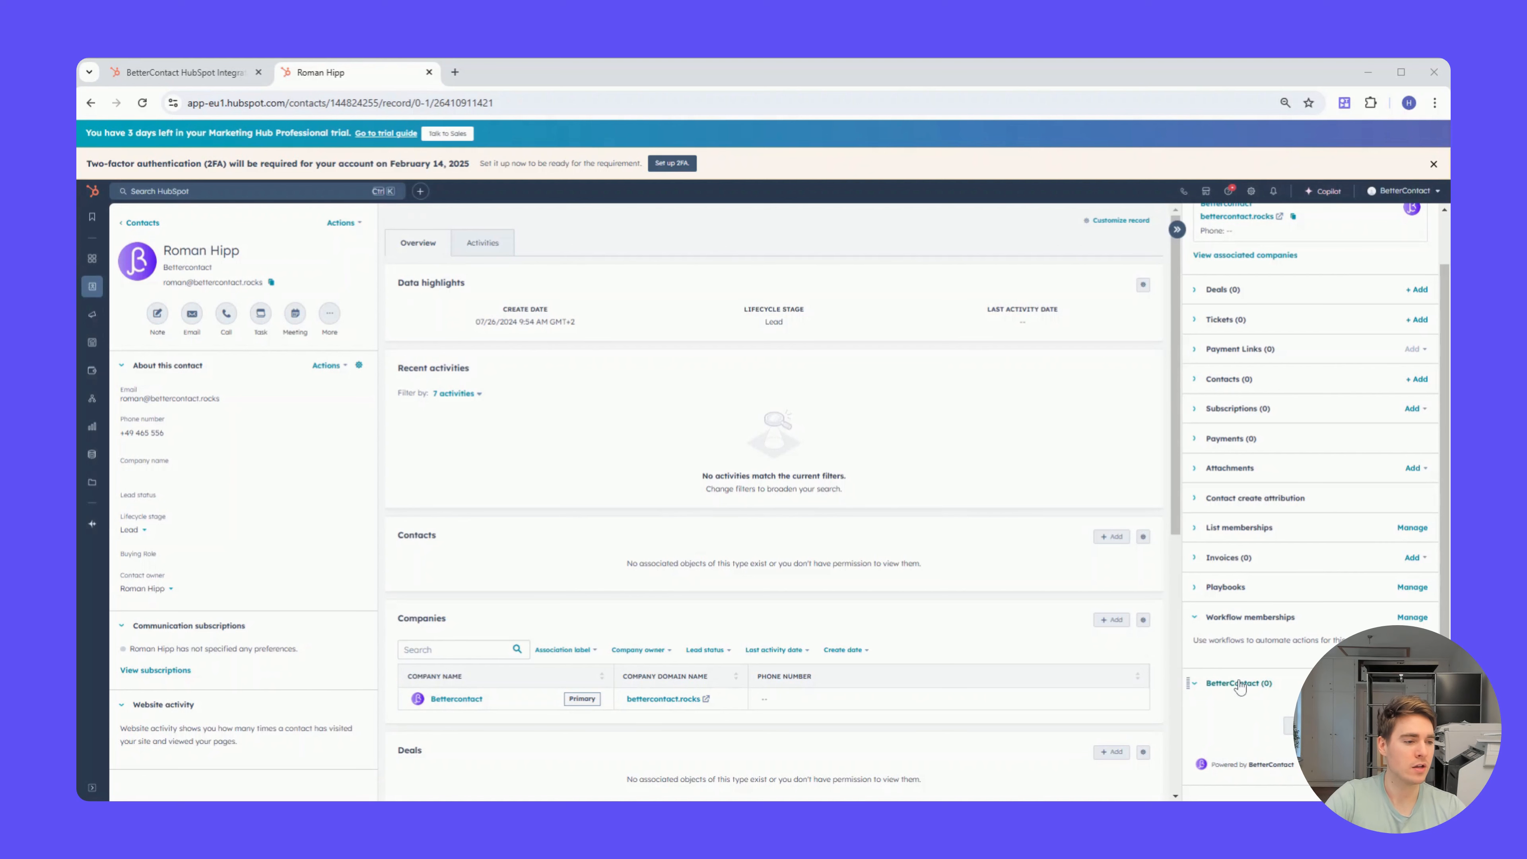
pyautogui.click(1311, 726)
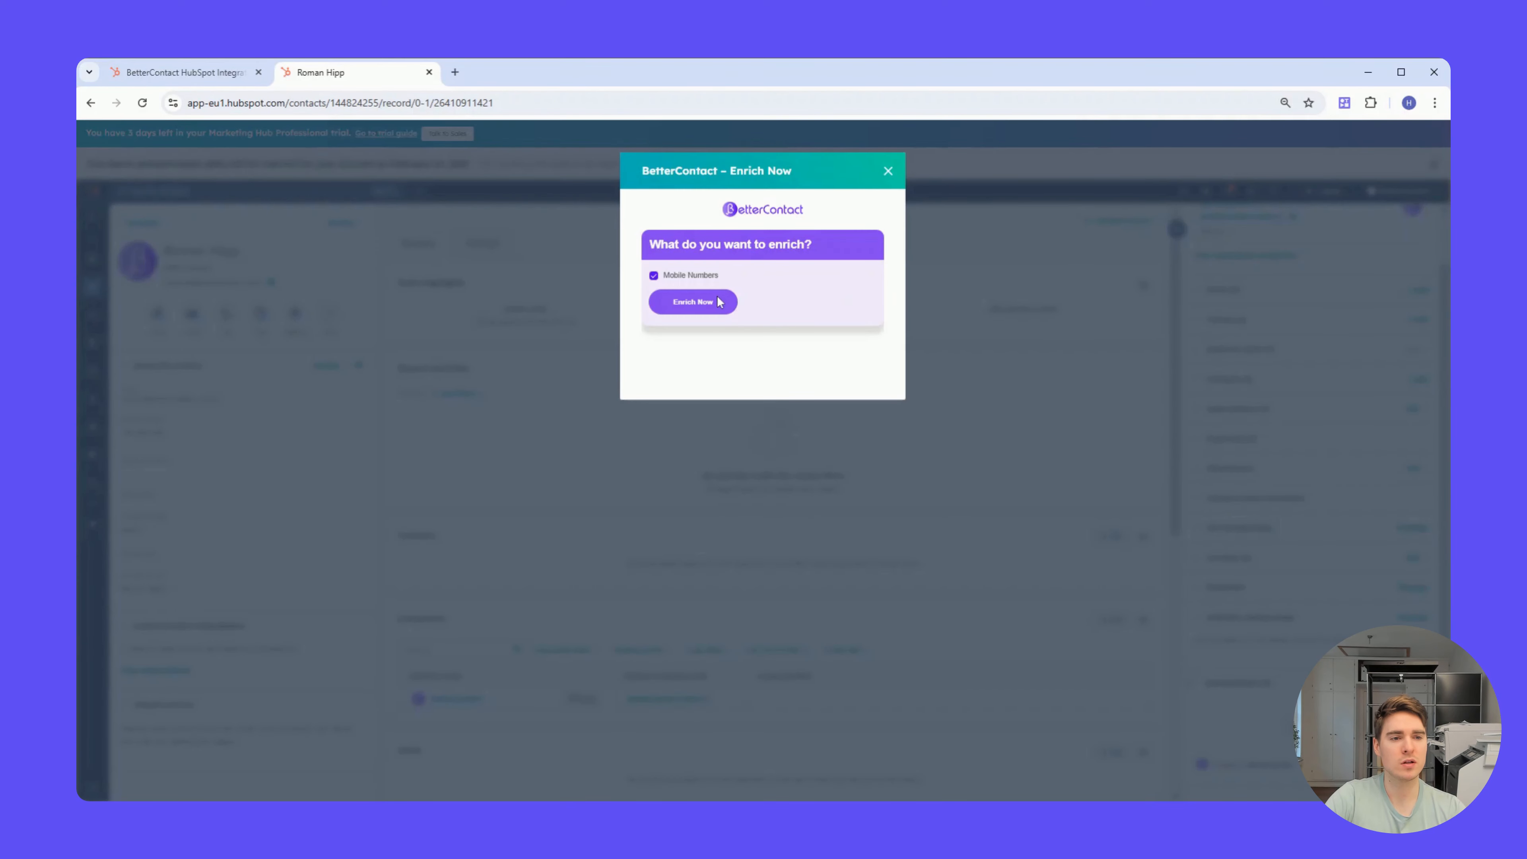
pyautogui.click(692, 302)
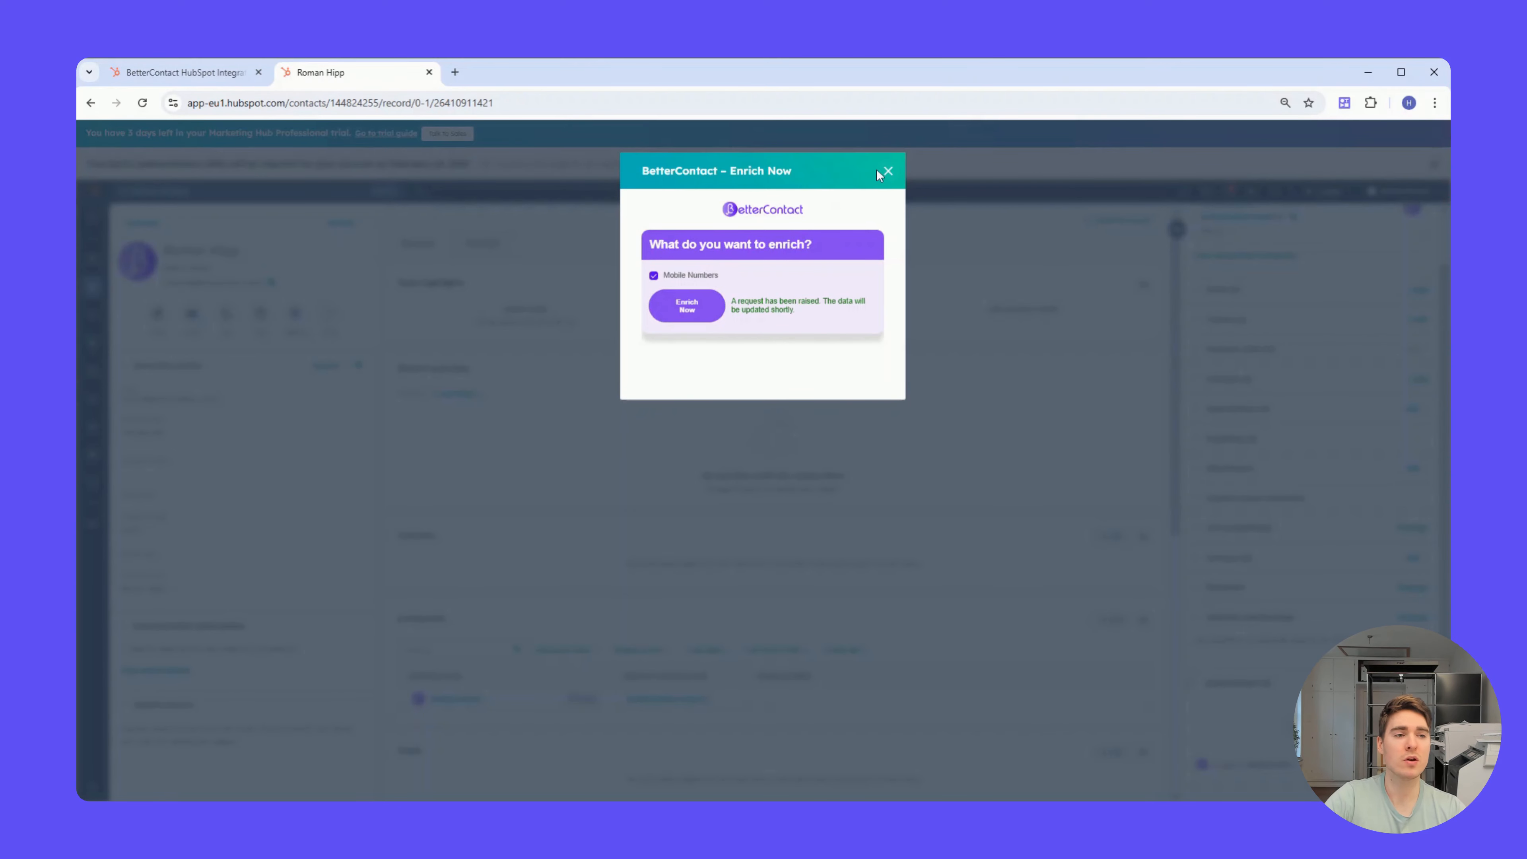
pyautogui.click(887, 173)
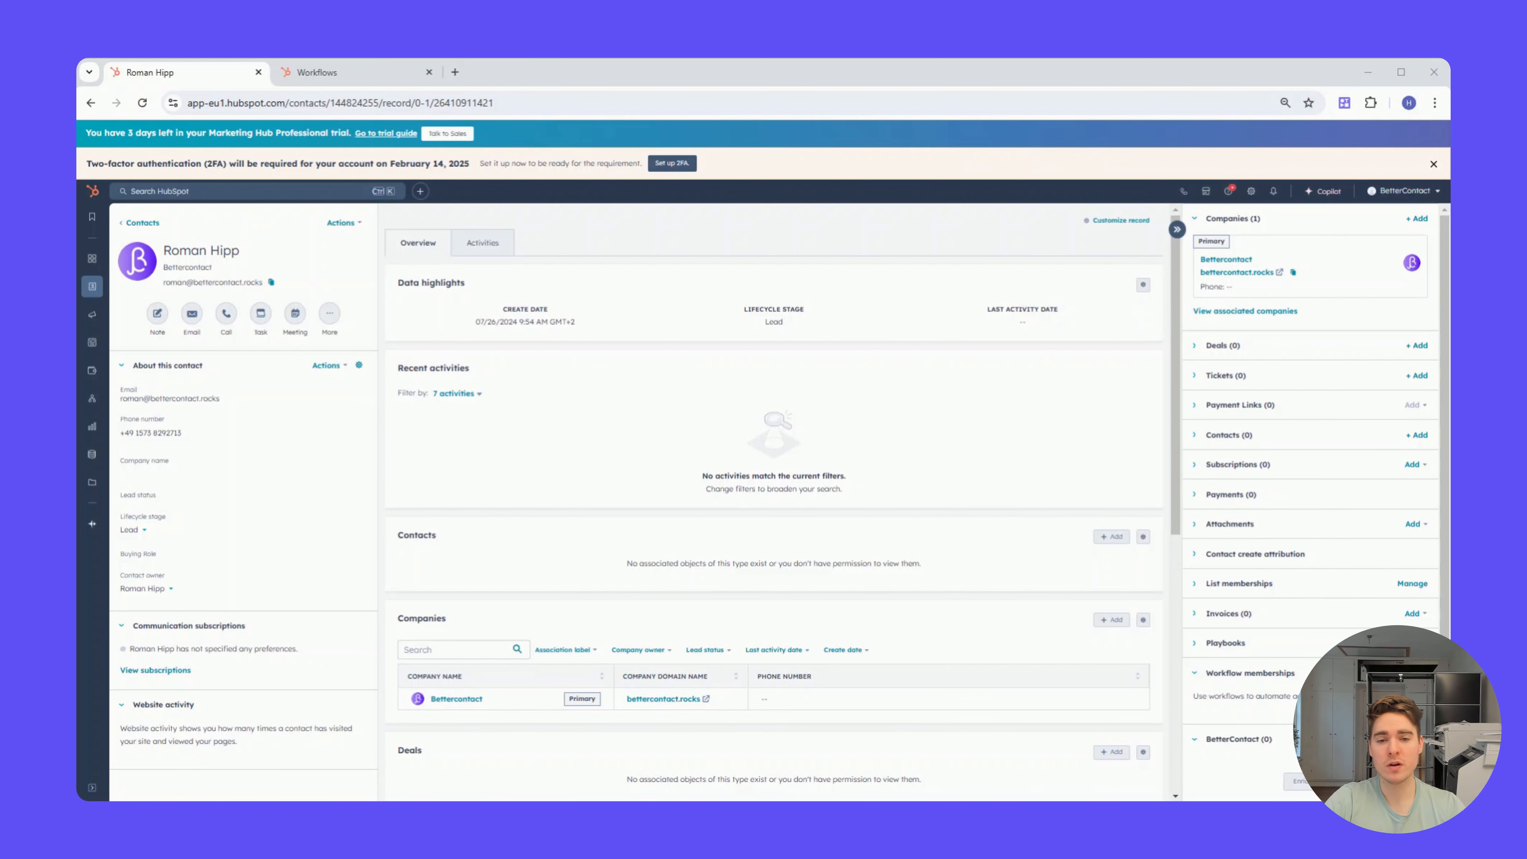
pyautogui.moveTo(163, 435)
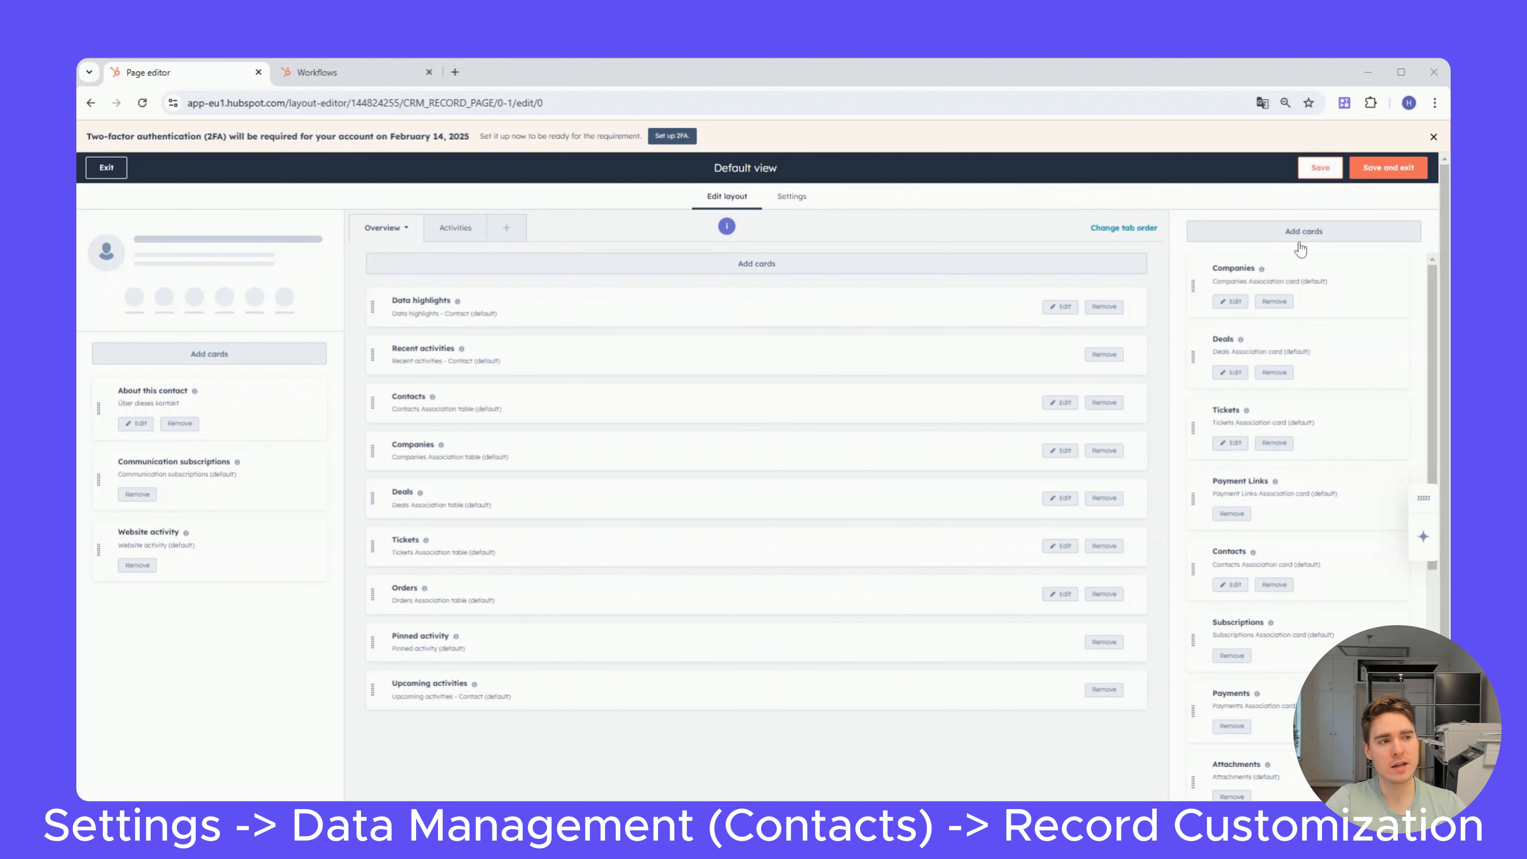
# Step: Deselect and reselect the BetterContact app card among the sidebar cards of the contact record's default view
pyautogui.click(1315, 235)
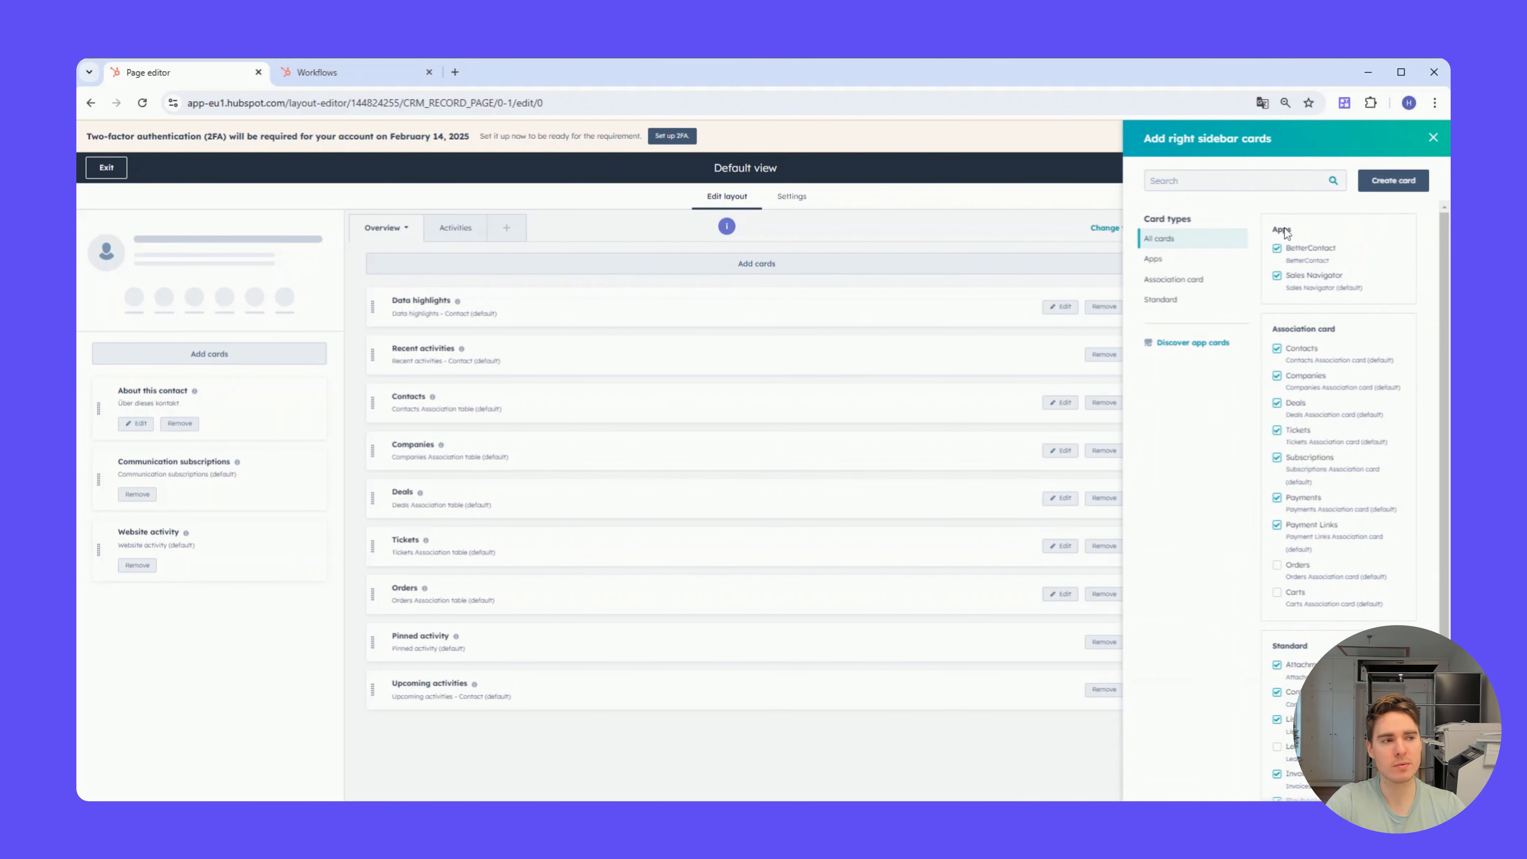
pyautogui.click(1278, 250)
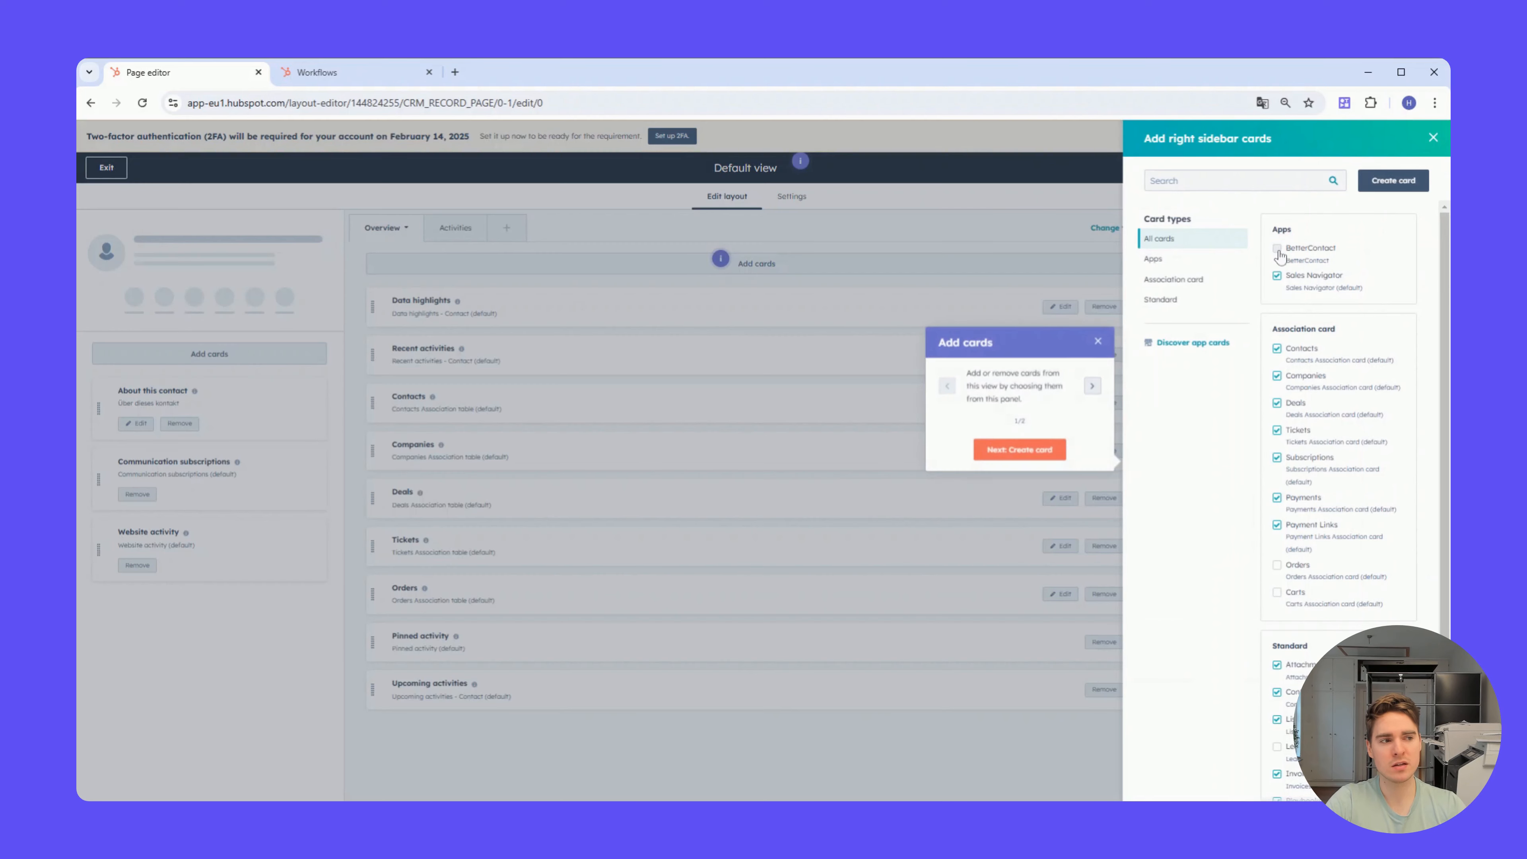
pyautogui.click(1278, 250)
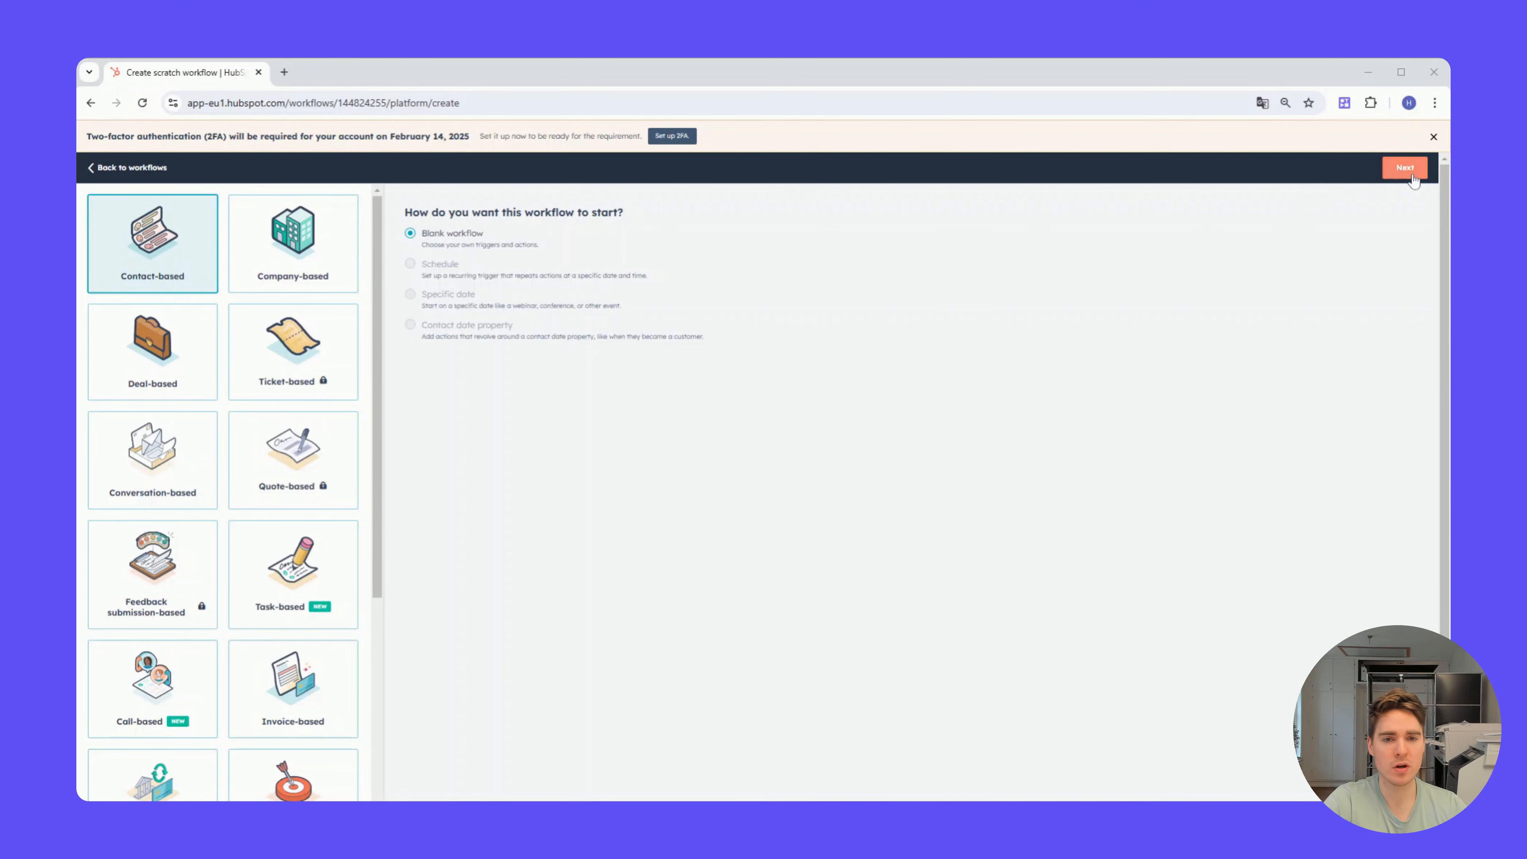
# Step: Create a blank contact-based workflow and choose Form submission as the event that triggers enrollment
pyautogui.click(1405, 168)
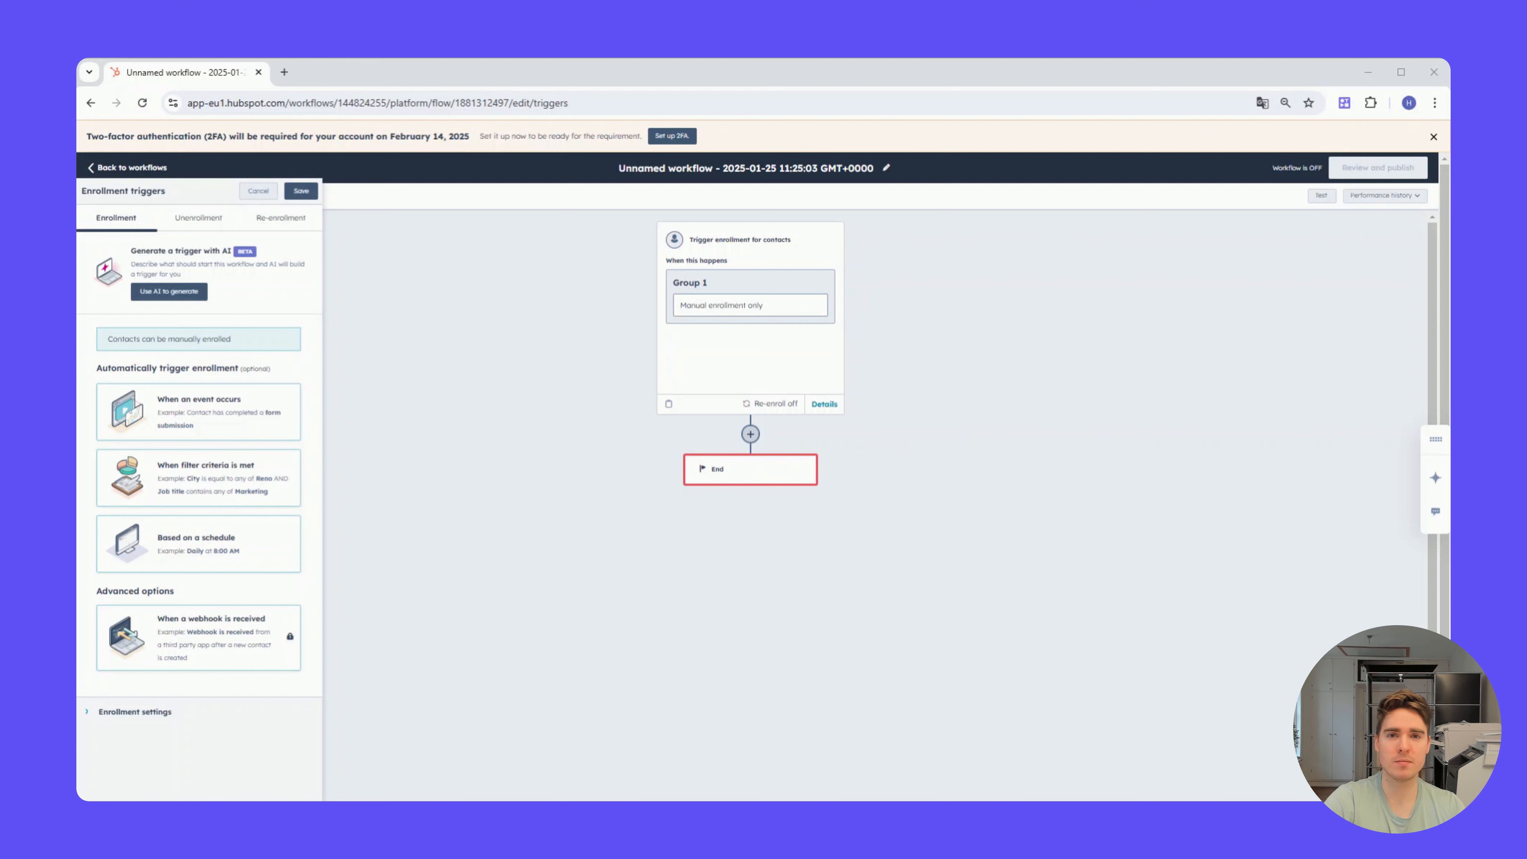
pyautogui.click(188, 417)
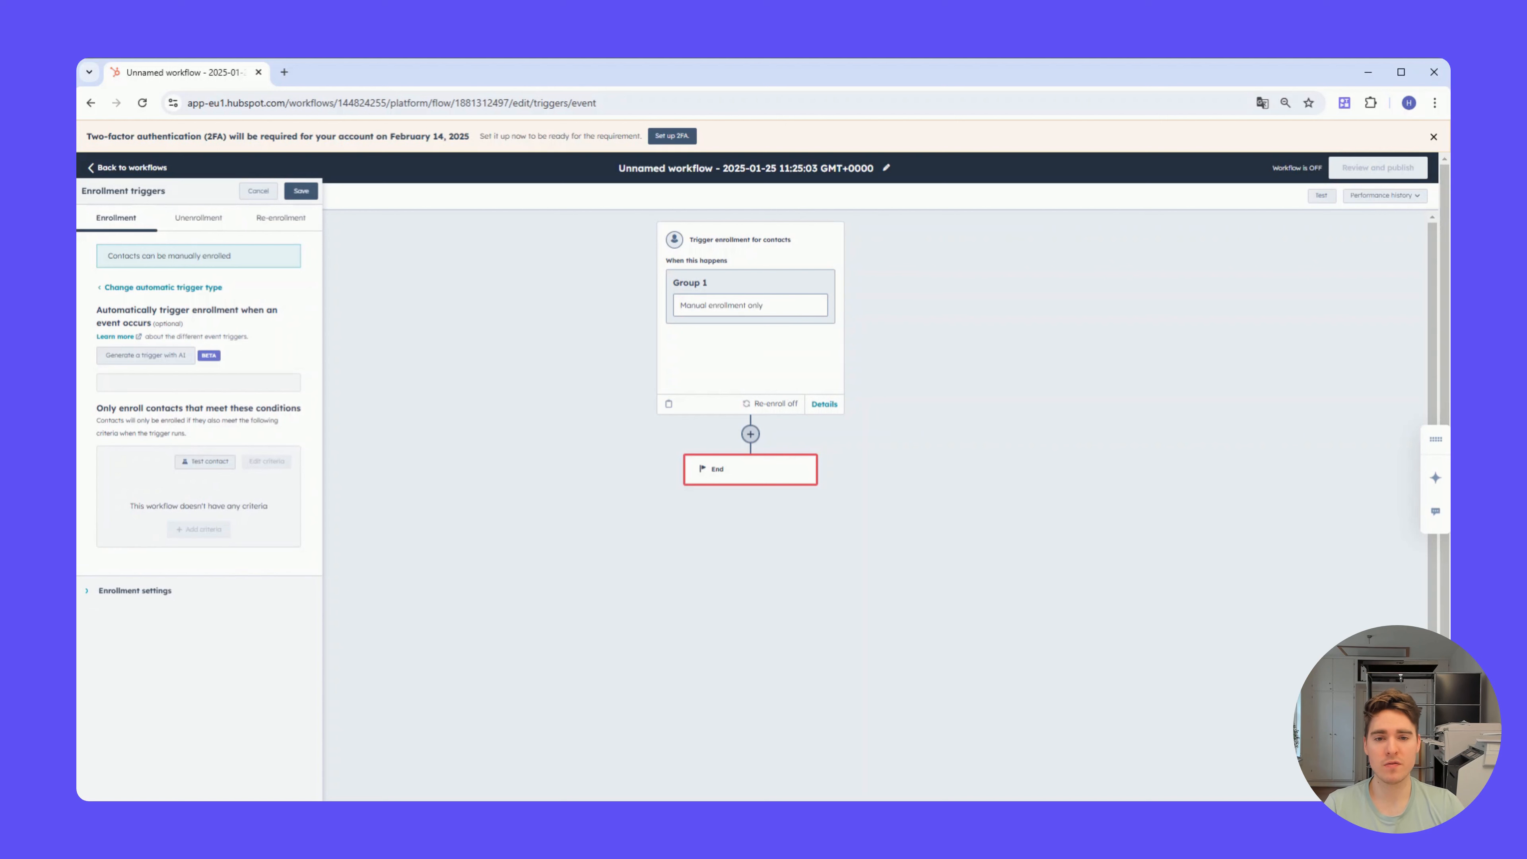
pyautogui.click(180, 383)
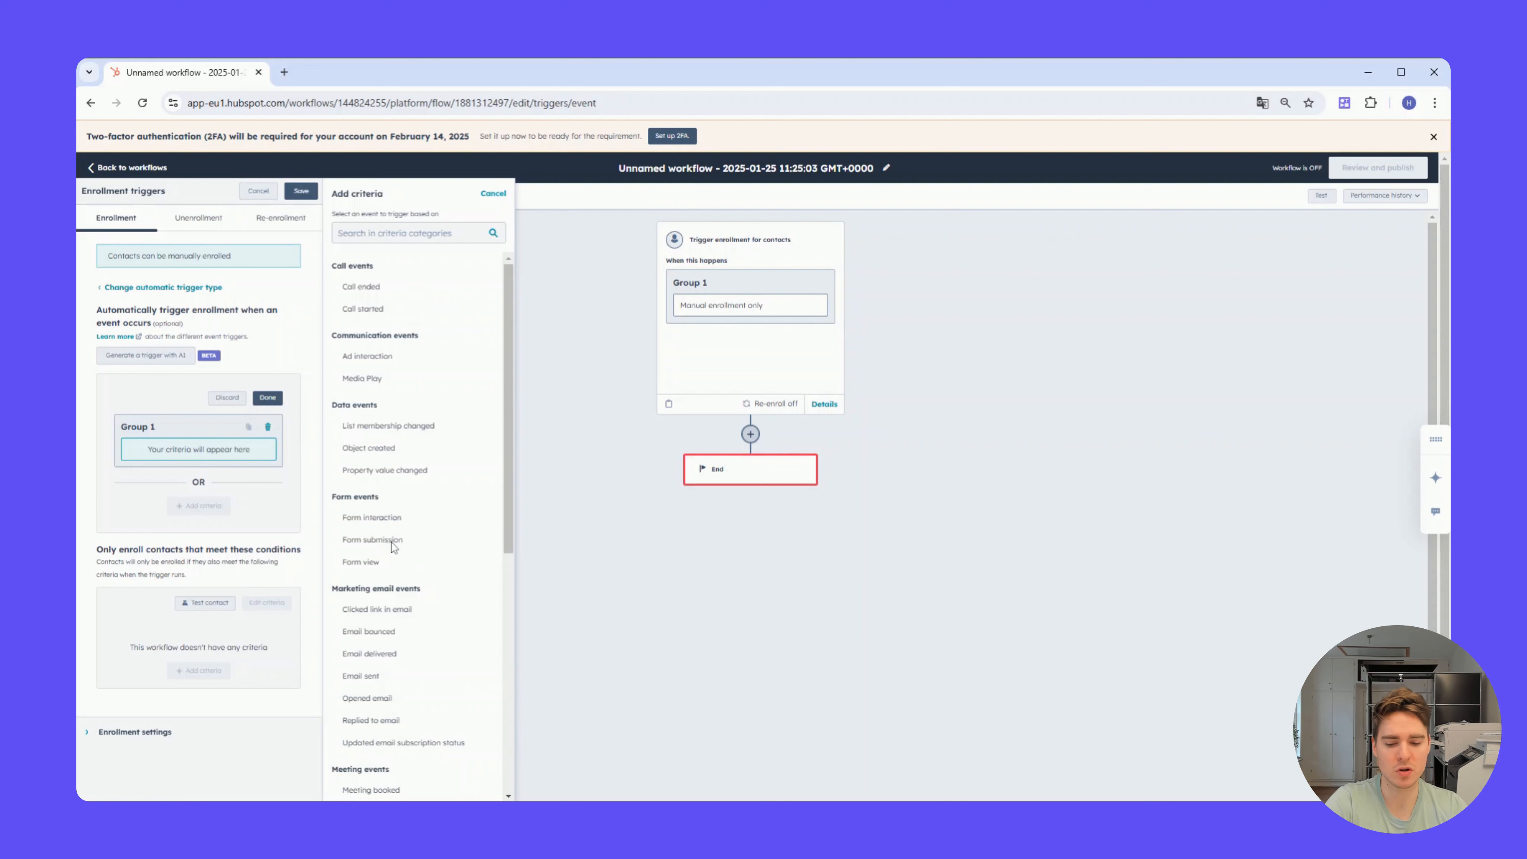
pyautogui.scroll(-1, 402, 544)
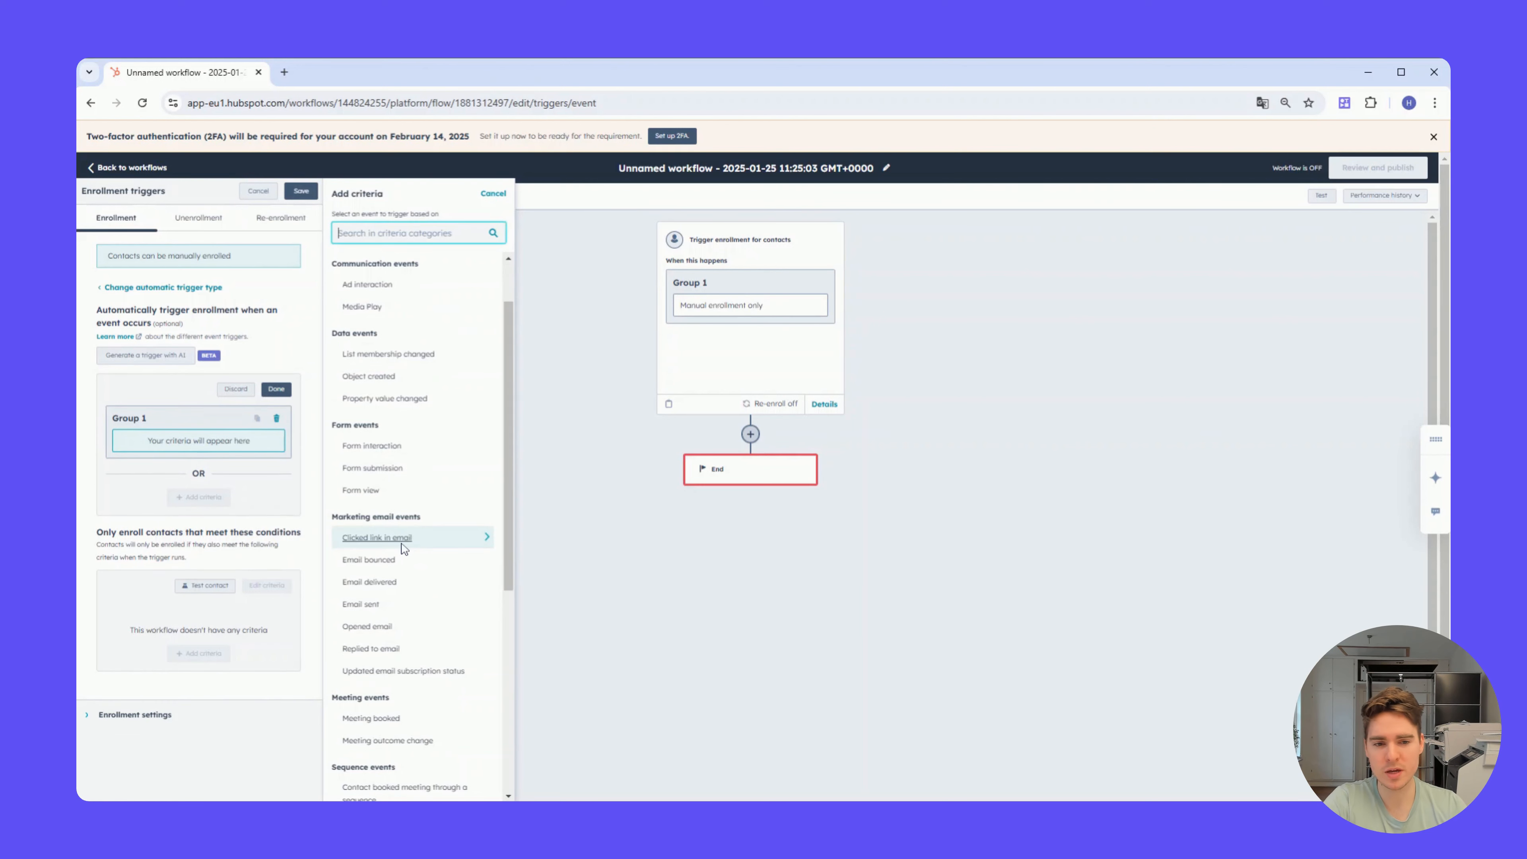
pyautogui.click(392, 468)
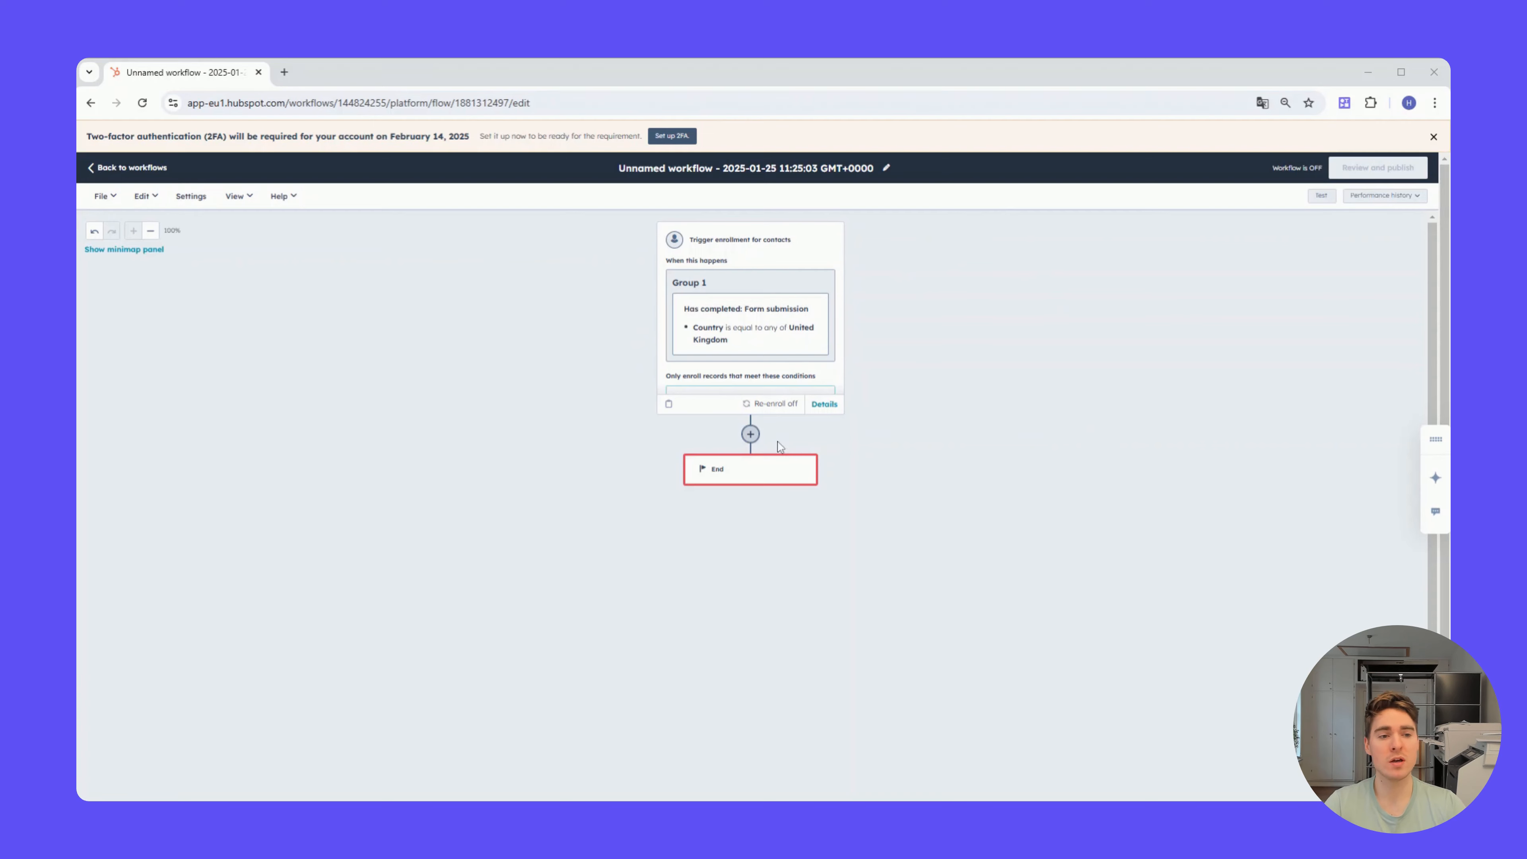
# Step: Add BetterContact's Enrichment Contact action after the trigger, with the enrich type set to Mobile Numbers, and save it
pyautogui.click(751, 435)
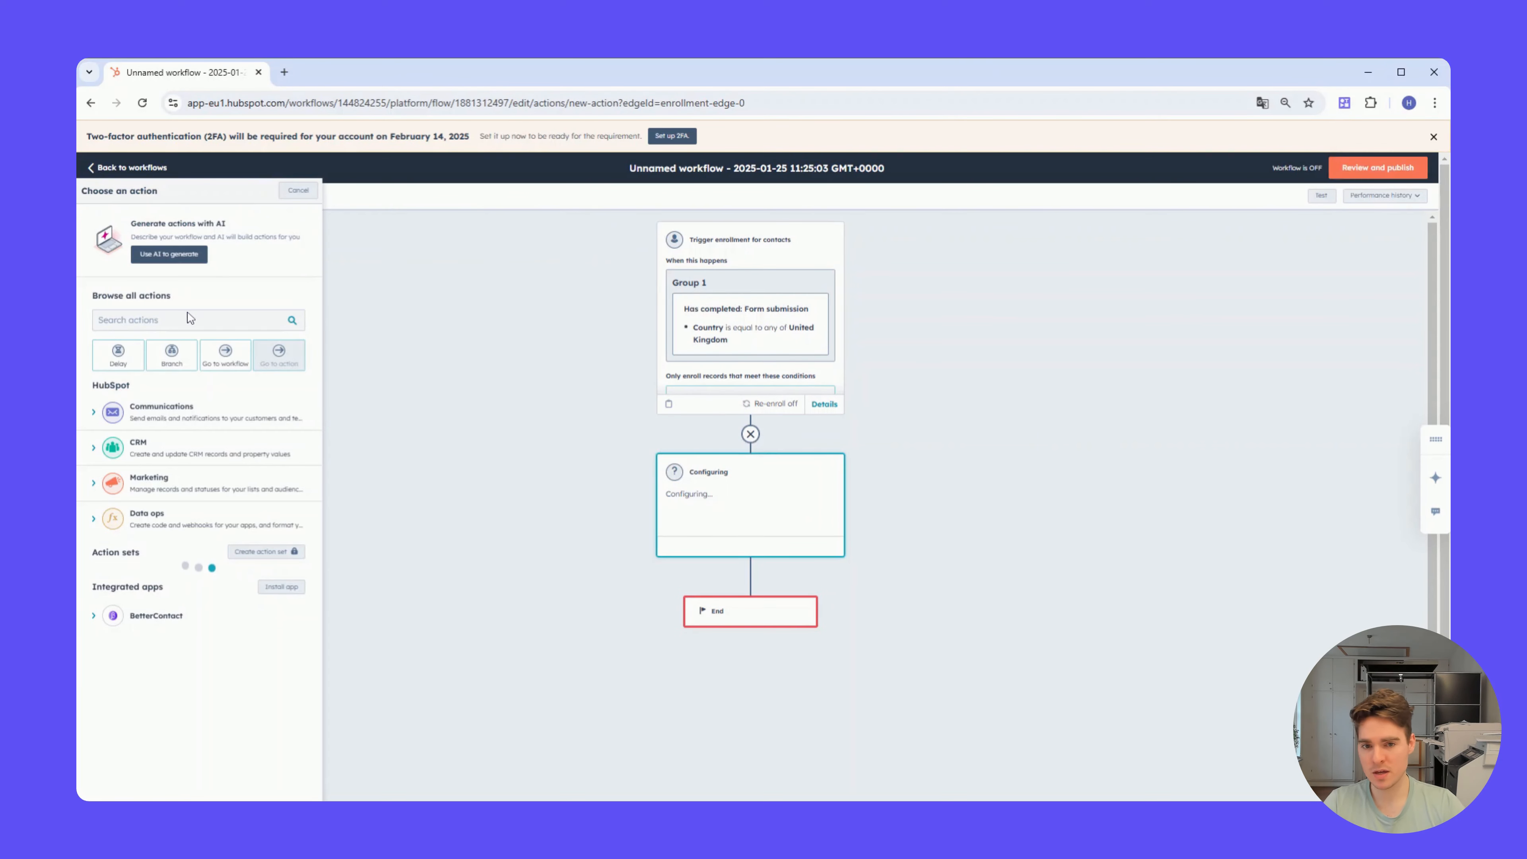
pyautogui.click(176, 326)
pyautogui.write('b')
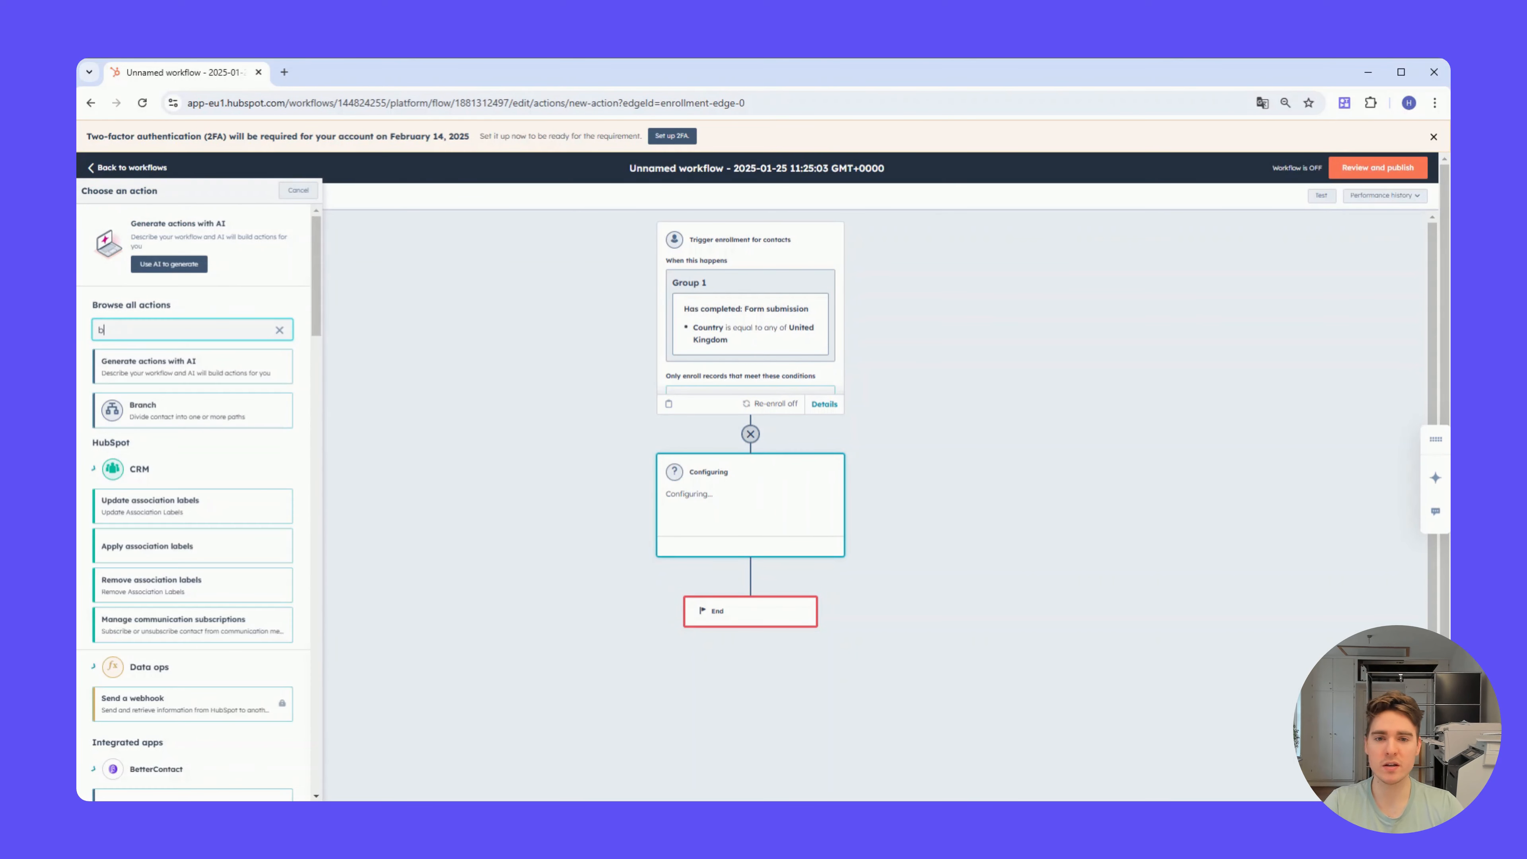
pyautogui.write('etterc')
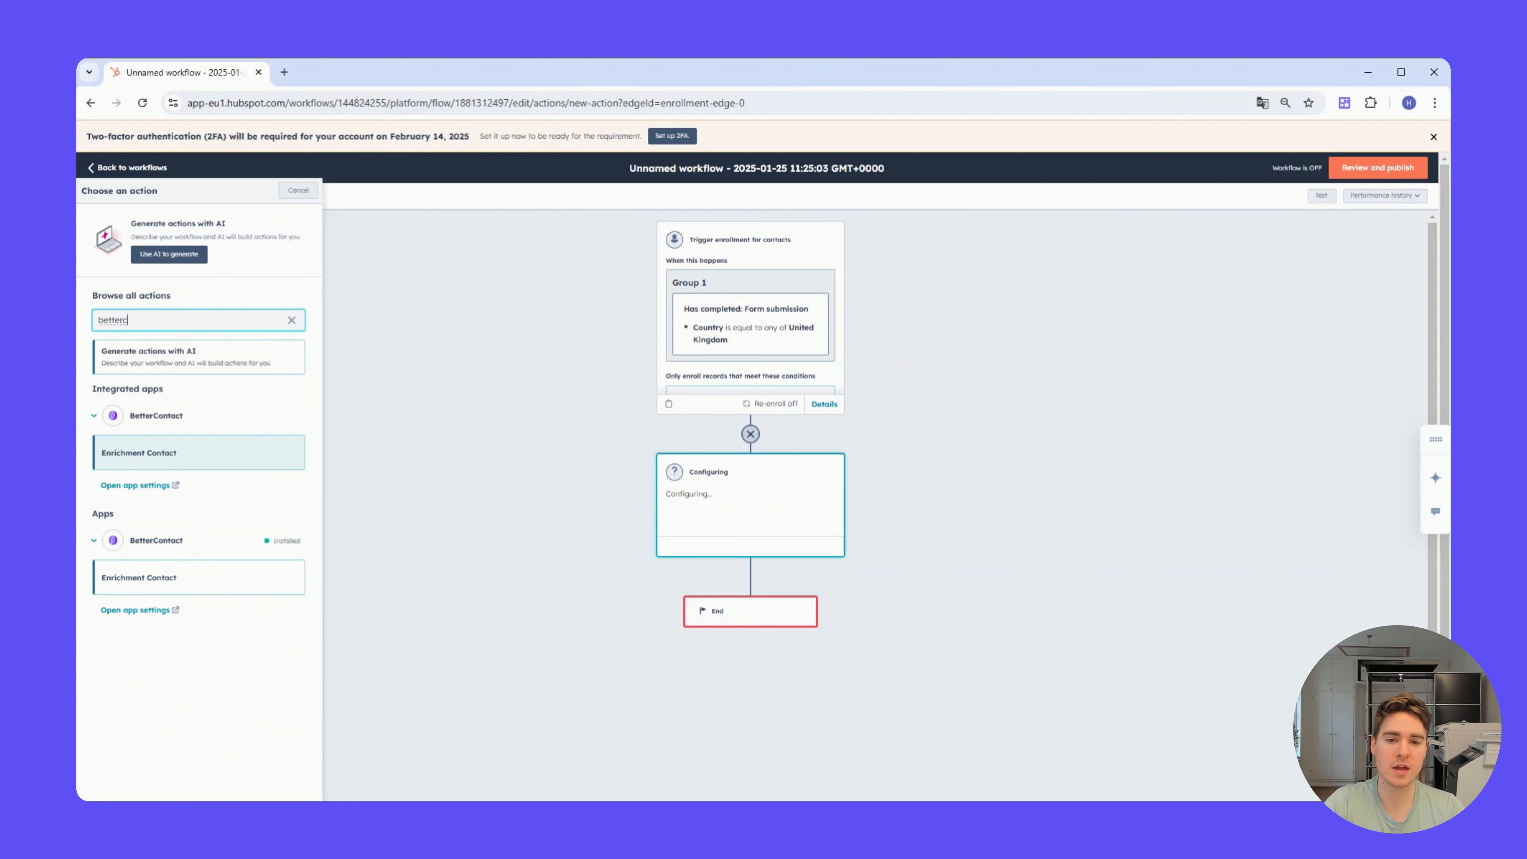
pyautogui.click(169, 463)
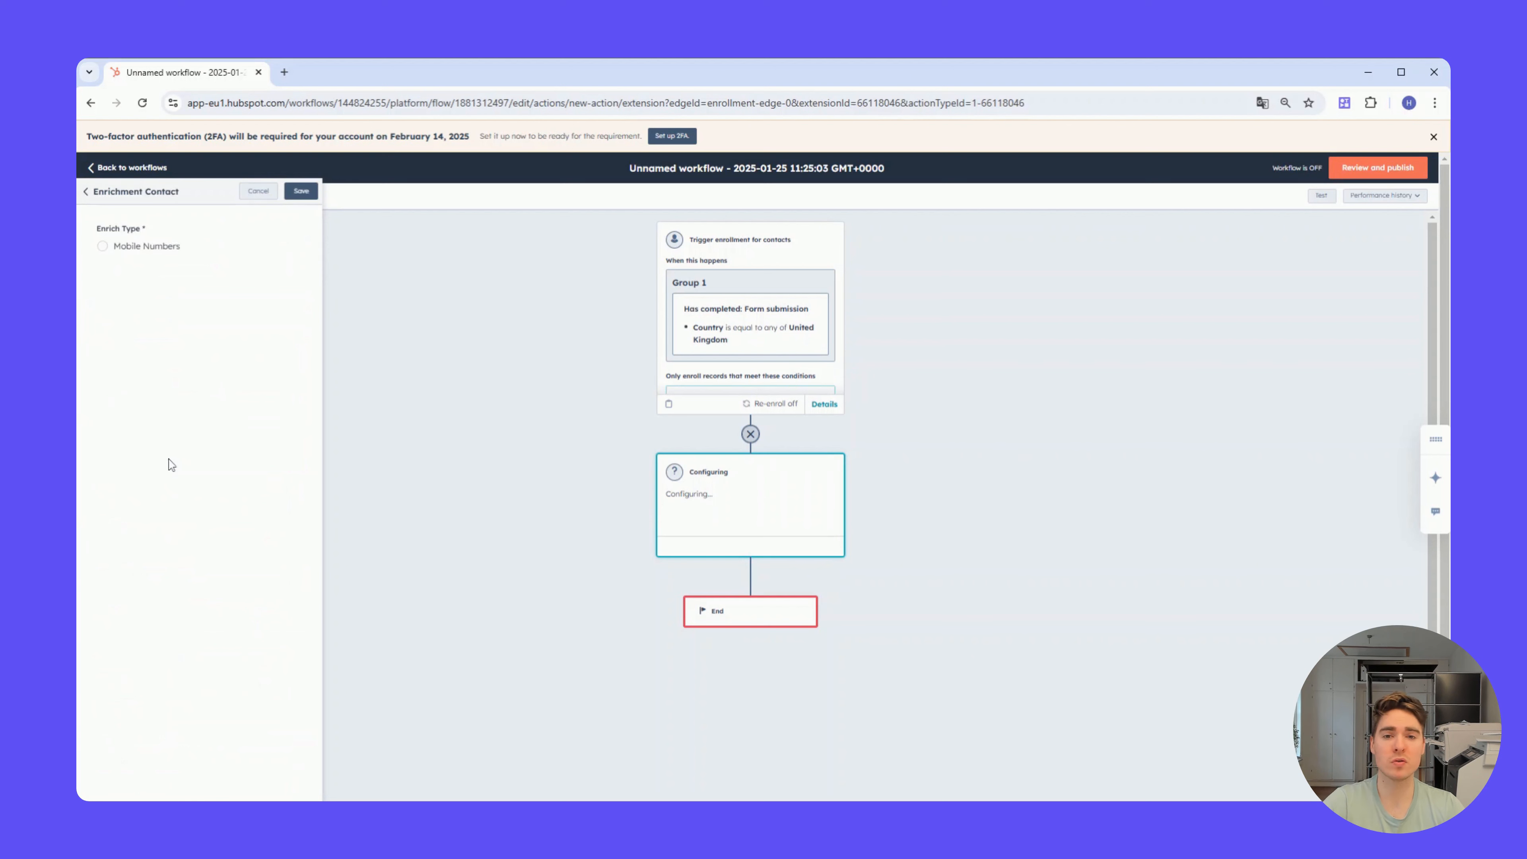
pyautogui.click(154, 247)
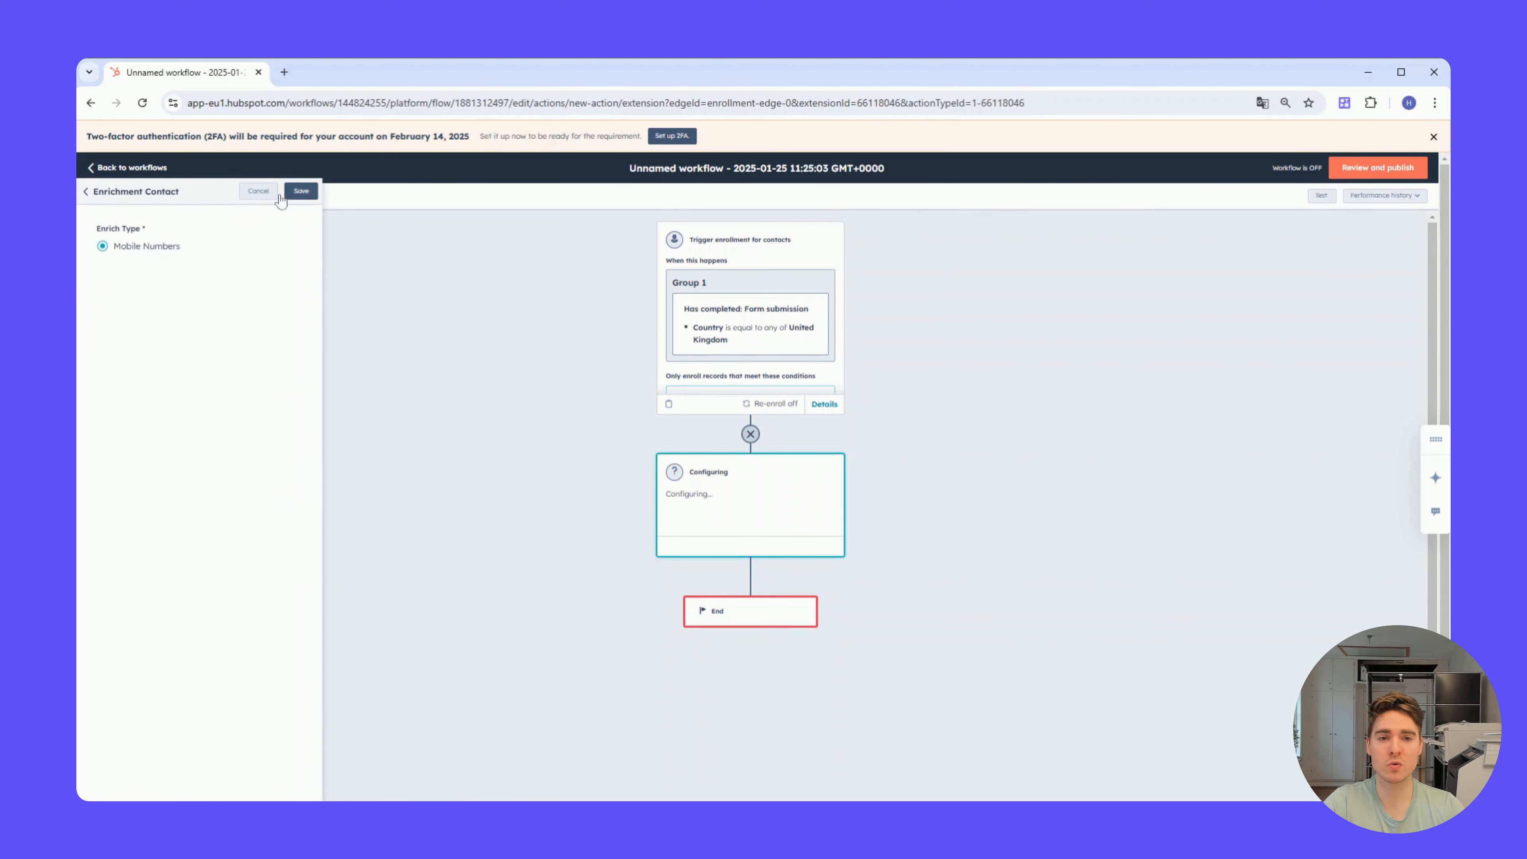
pyautogui.click(300, 192)
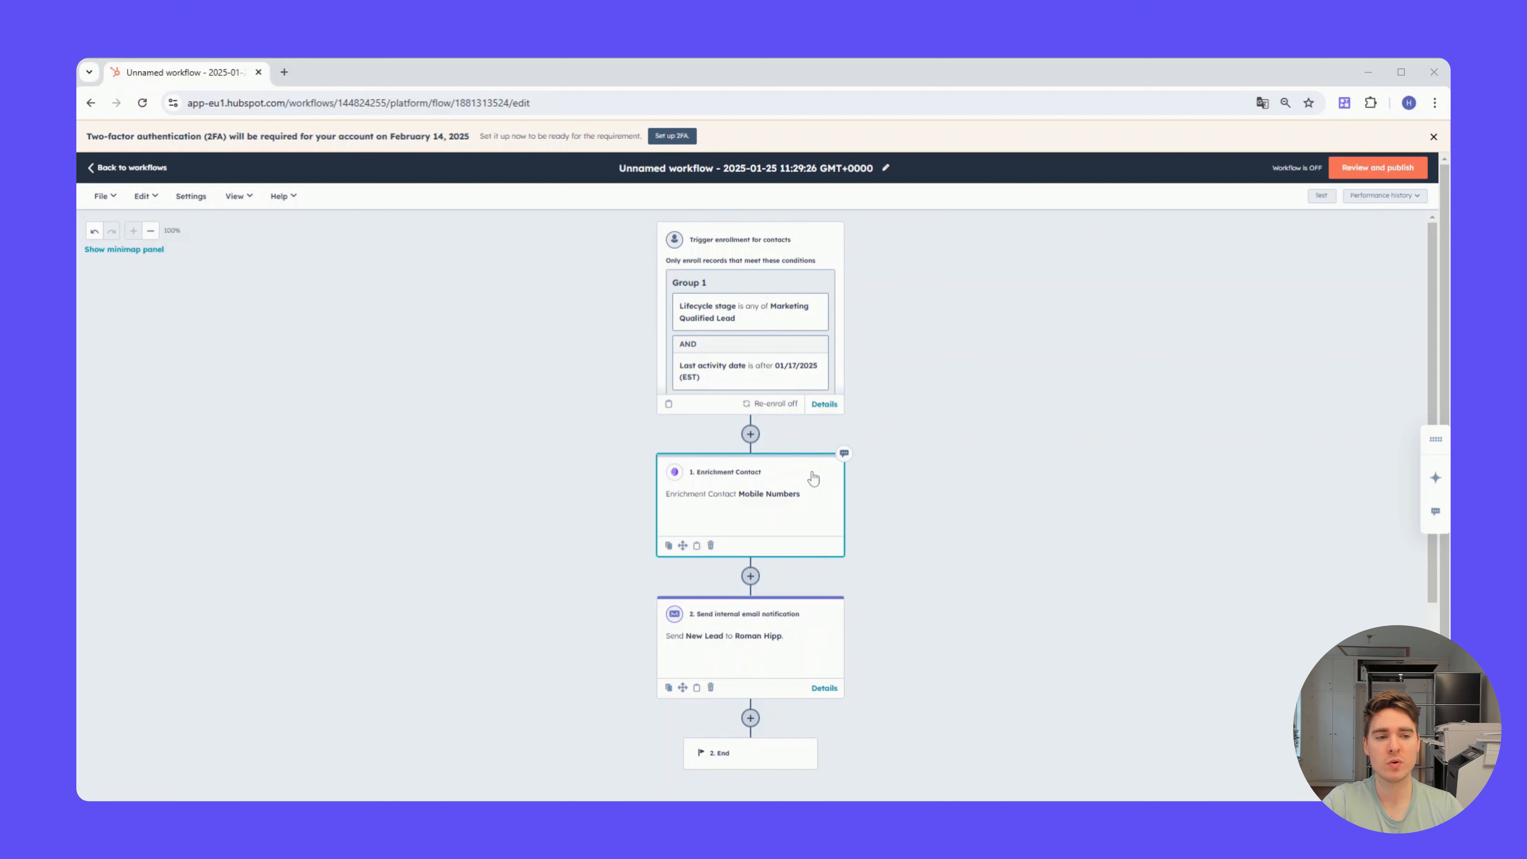
pyautogui.scroll(-1, 806, 494)
pyautogui.scroll(1, 819, 464)
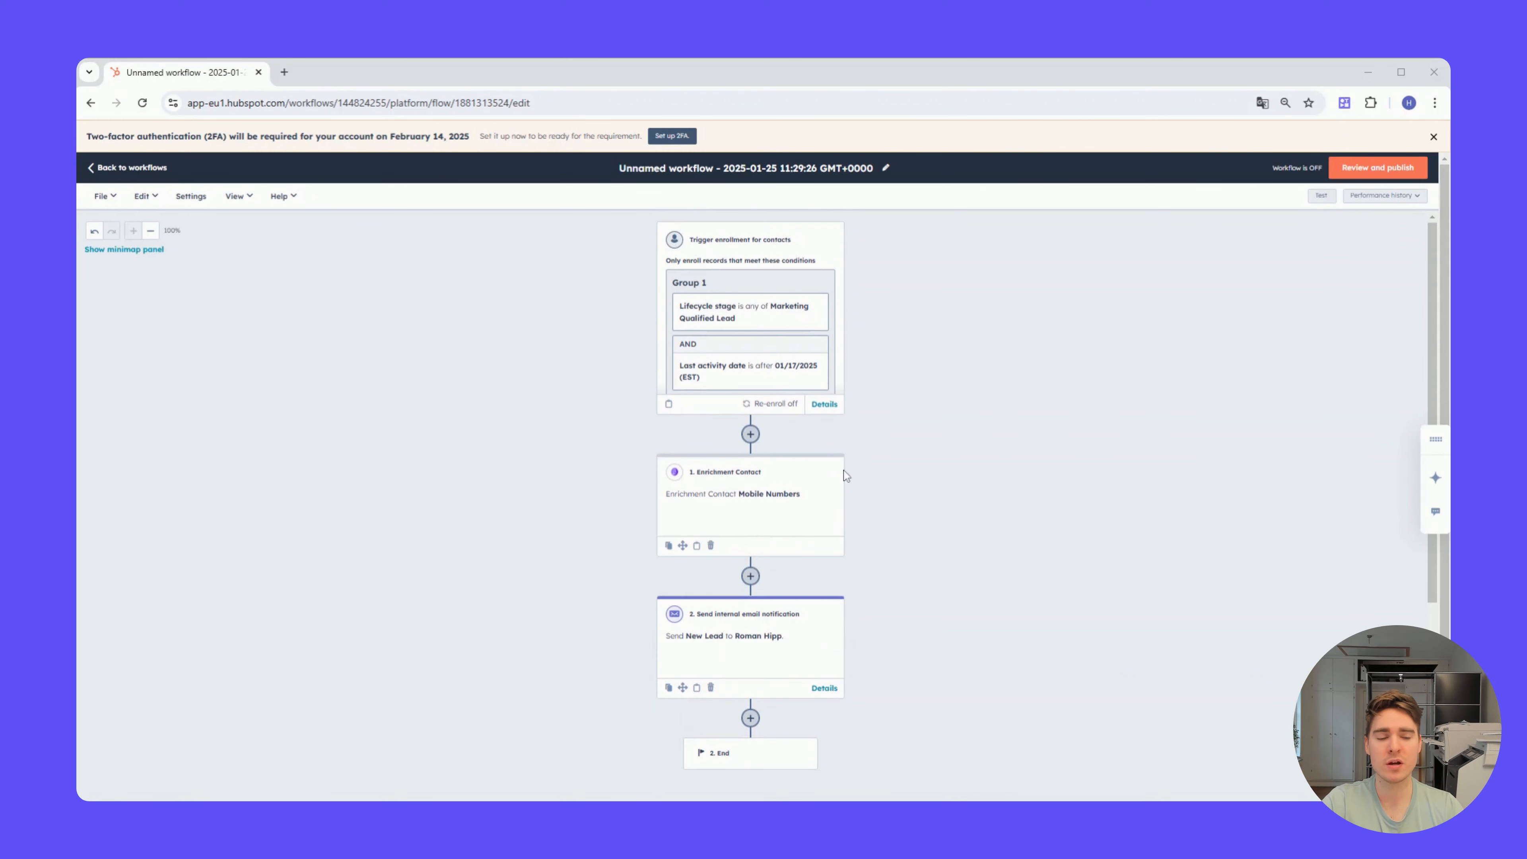